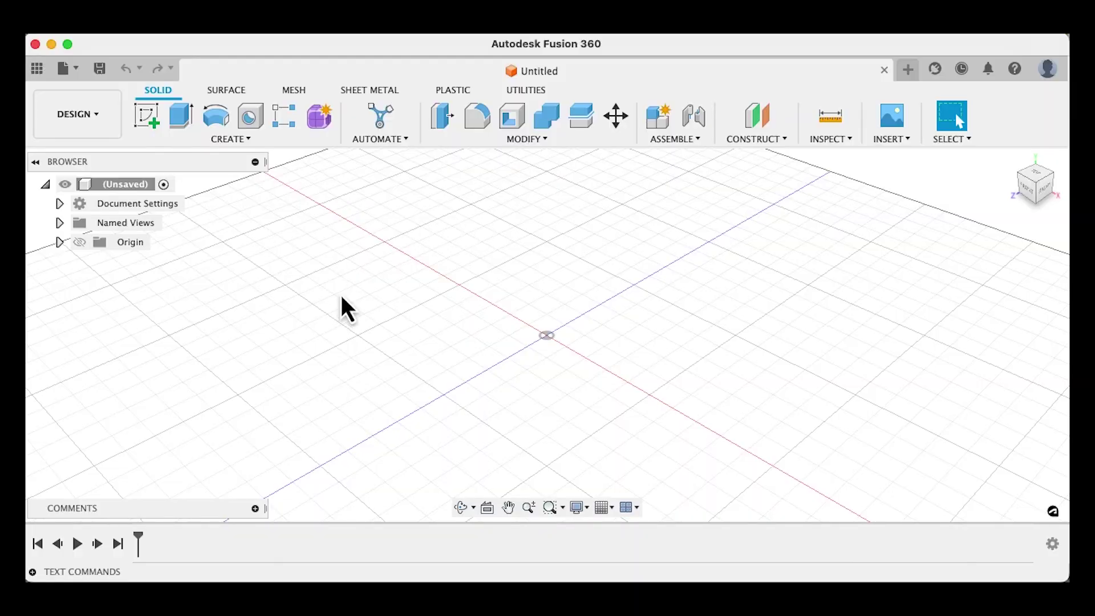
# Step: Show the origin planes and start a sketch on the XY ground plane
pyautogui.click(79, 247)
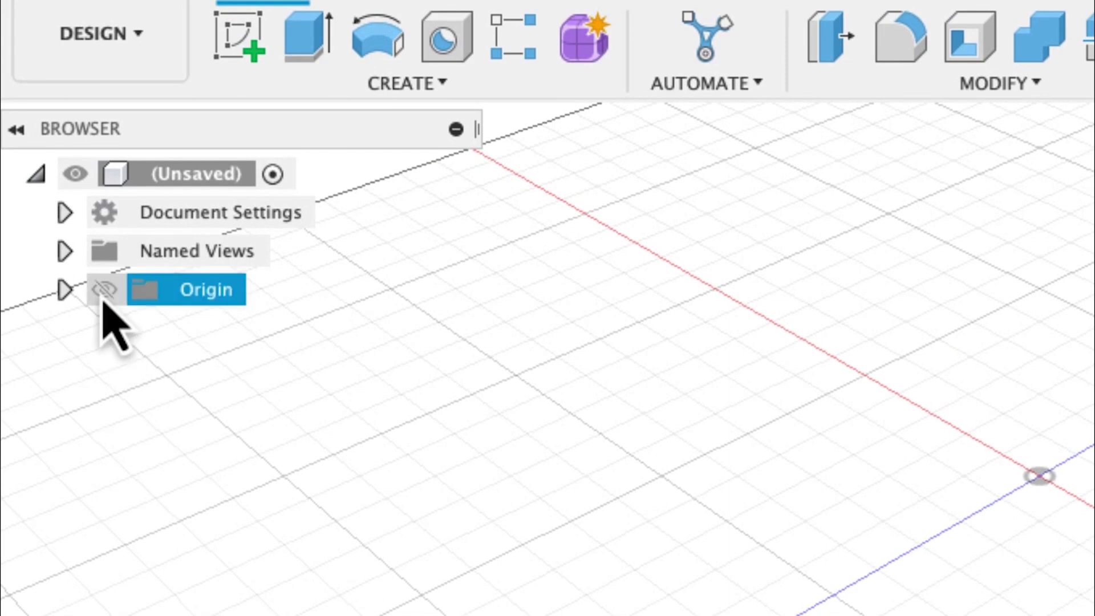
pyautogui.click(104, 292)
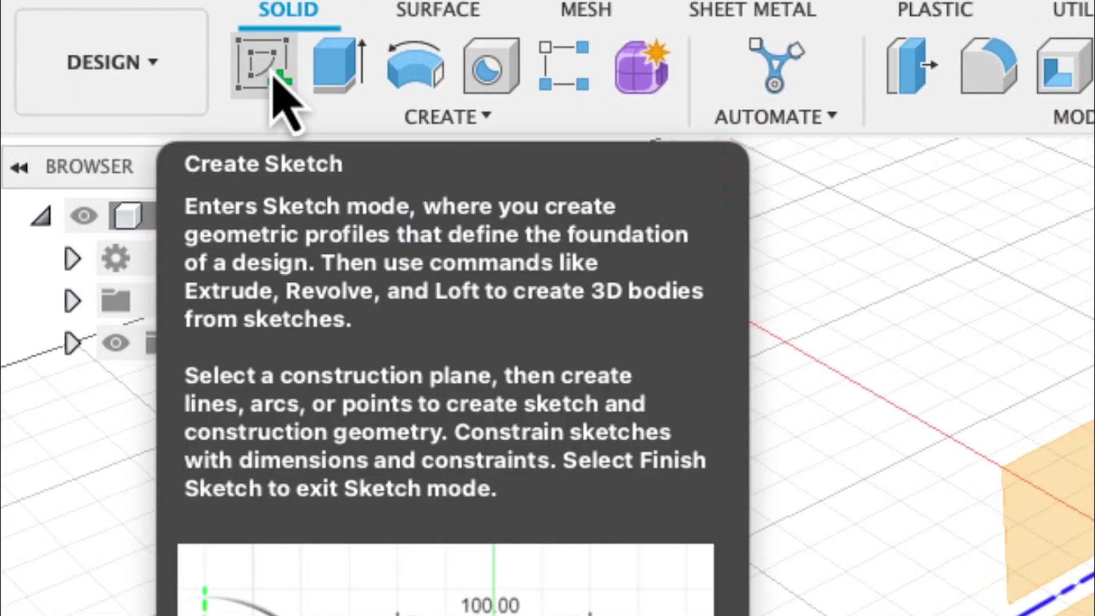
pyautogui.click(273, 77)
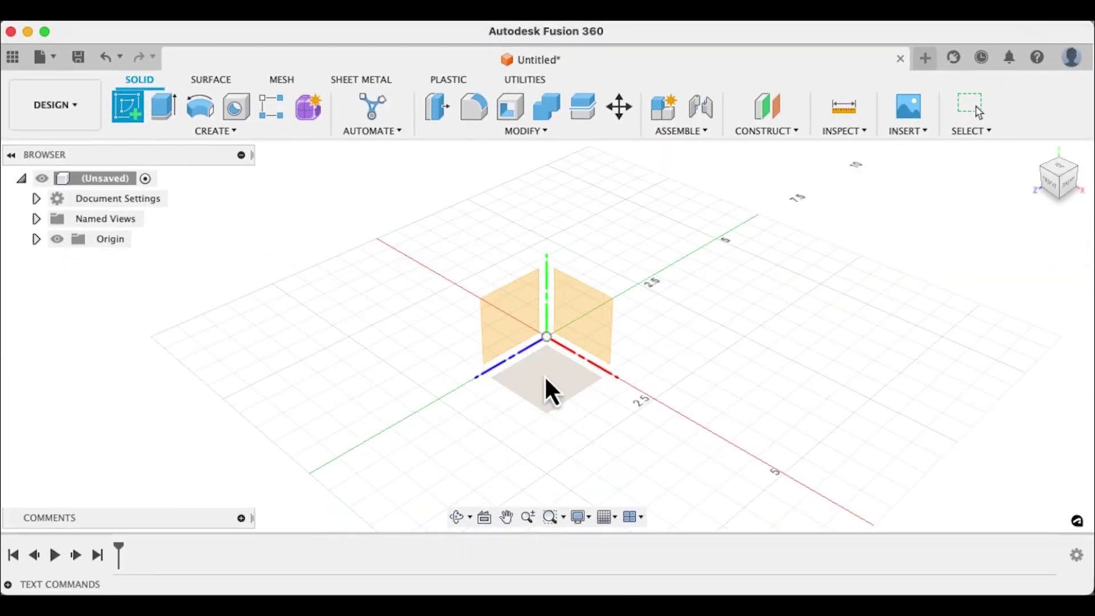
pyautogui.click(546, 380)
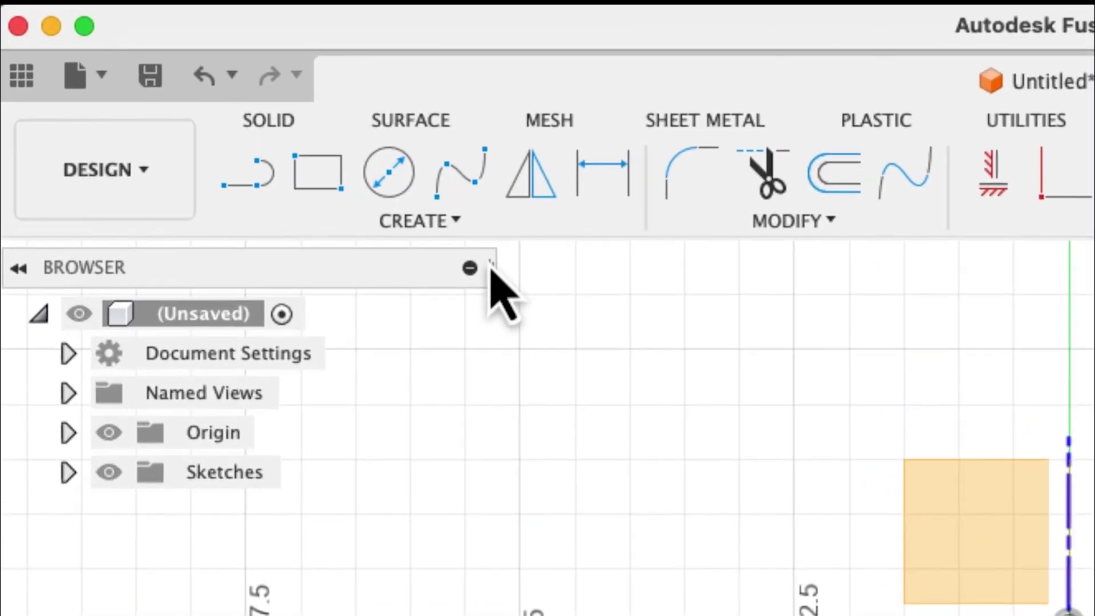
# Step: Start the Center Rectangle tool
pyautogui.click(463, 240)
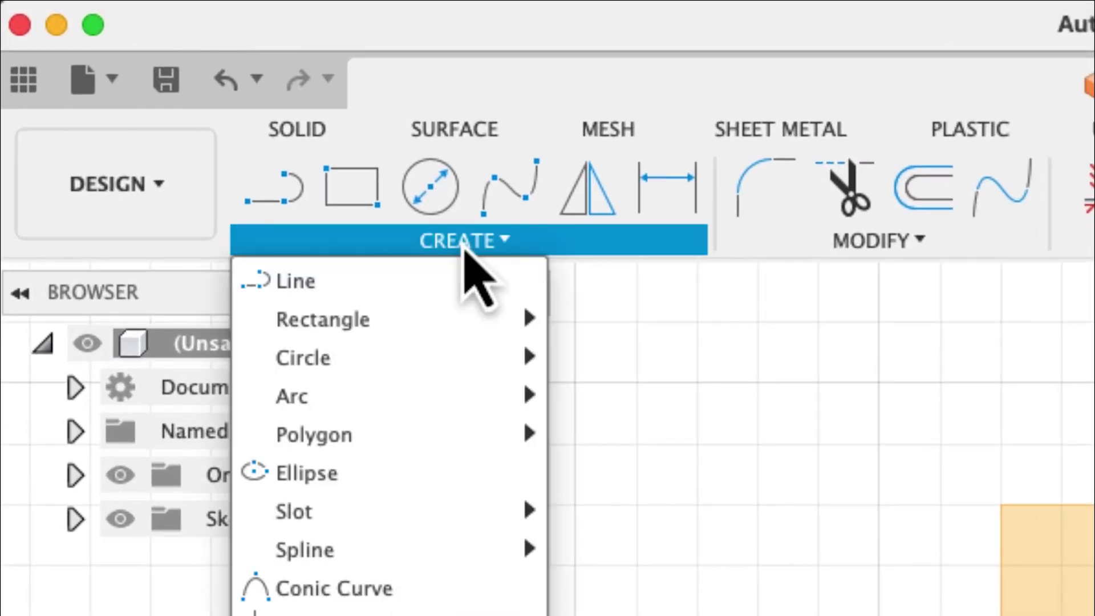
pyautogui.moveTo(354, 317)
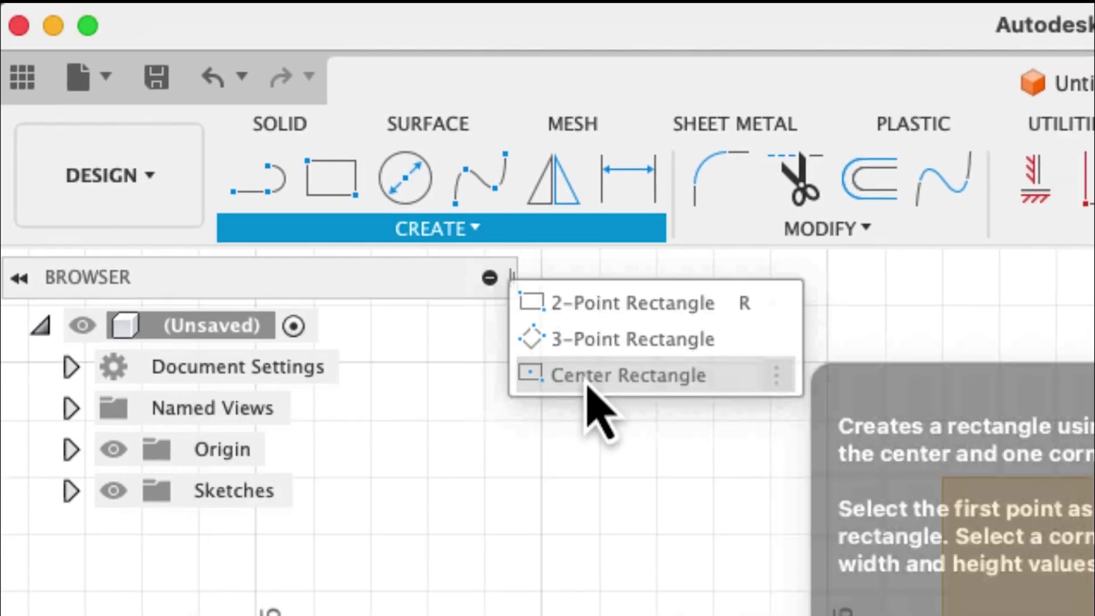
pyautogui.click(624, 400)
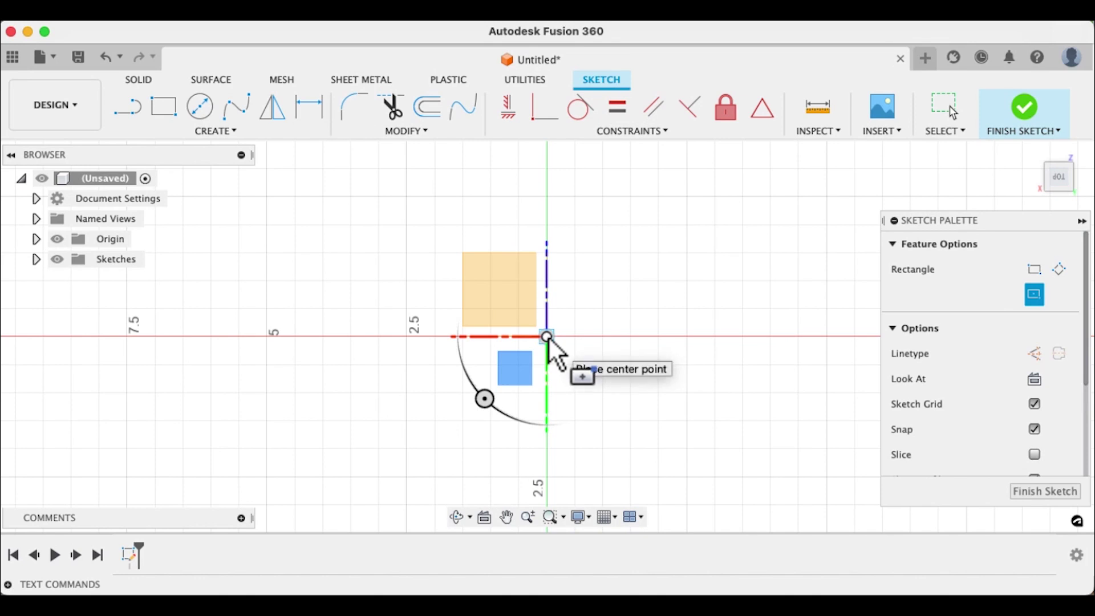
# Step: Draw a centre rectangle at the origin, 1.2 in high and 1.98 in wide
pyautogui.click(548, 337)
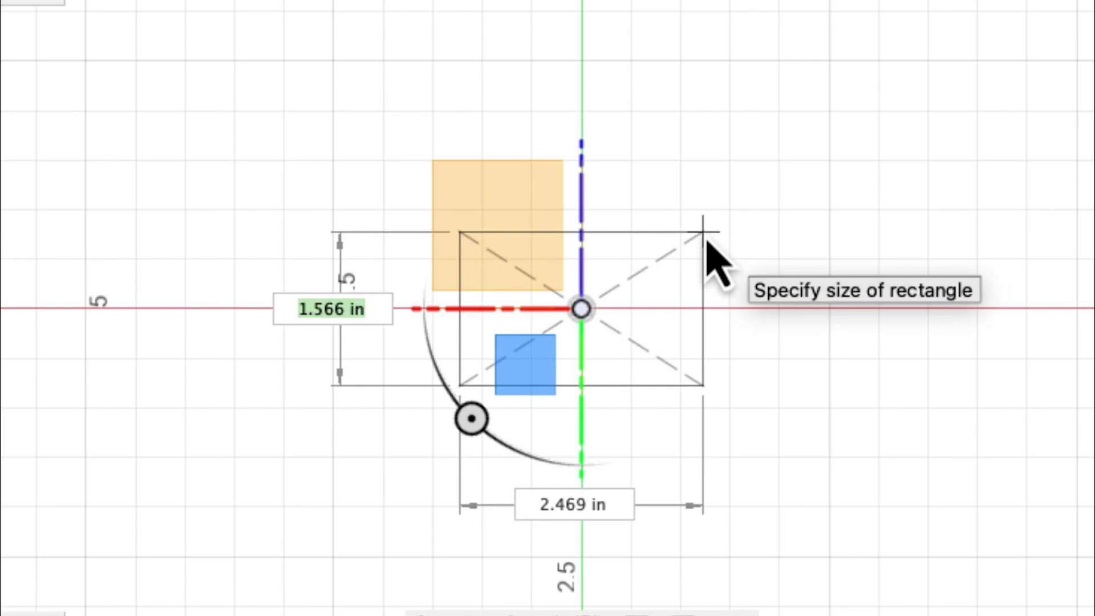
pyautogui.write('1.2')
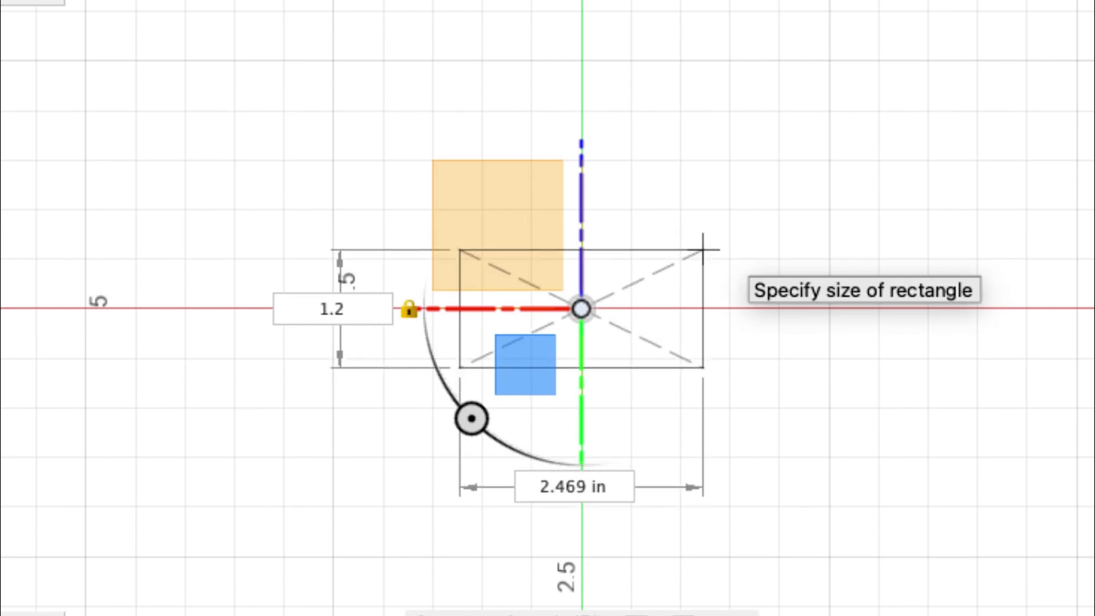
pyautogui.press('Tab')
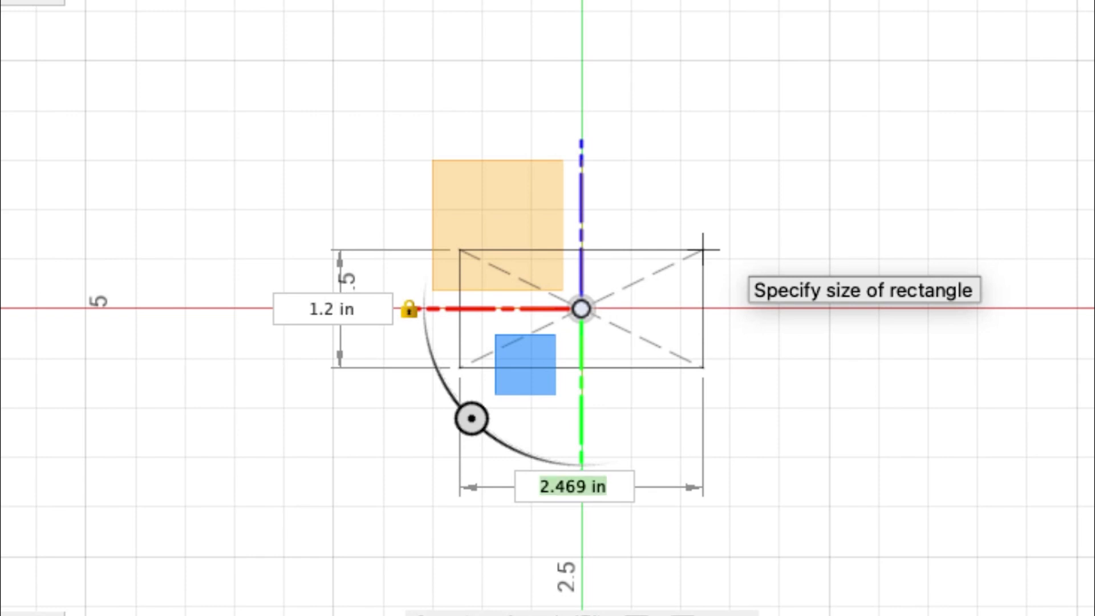
pyautogui.write('1.98')
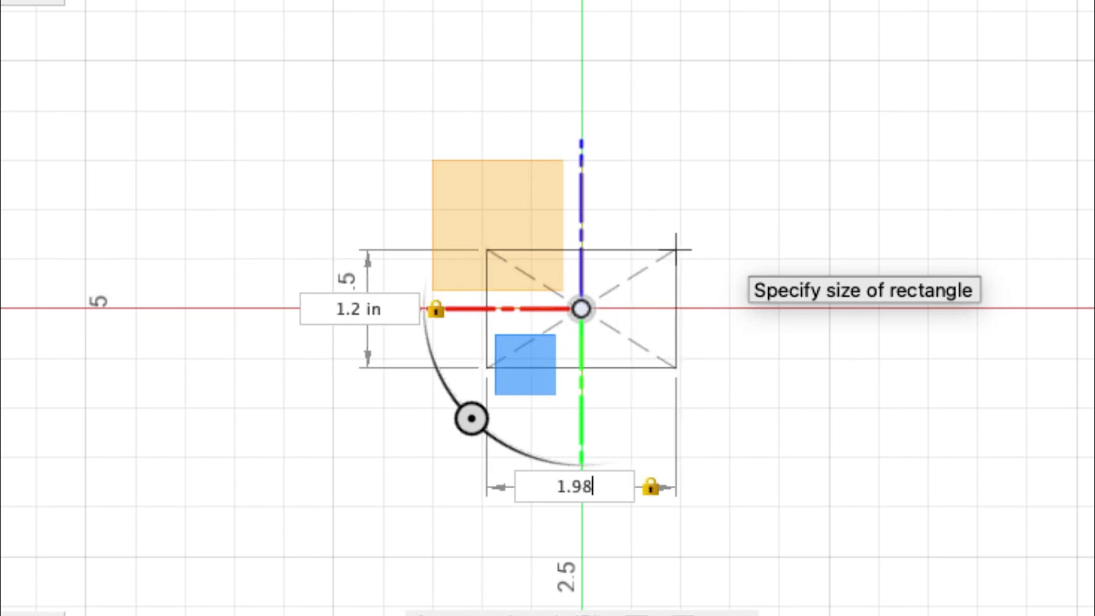
pyautogui.press('Return')
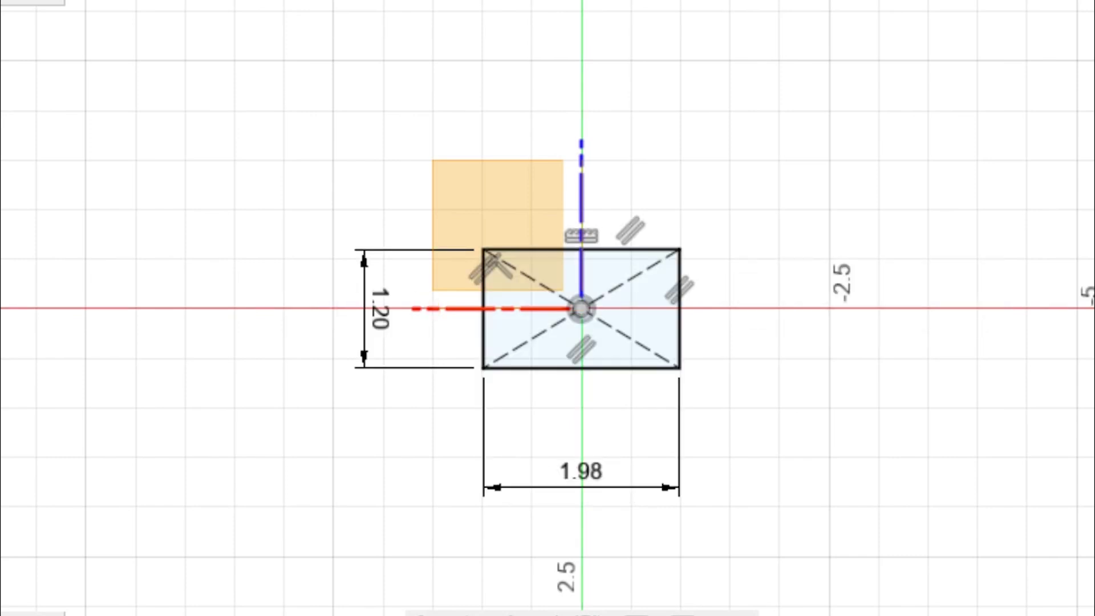
pyautogui.scroll(4, 767, 313)
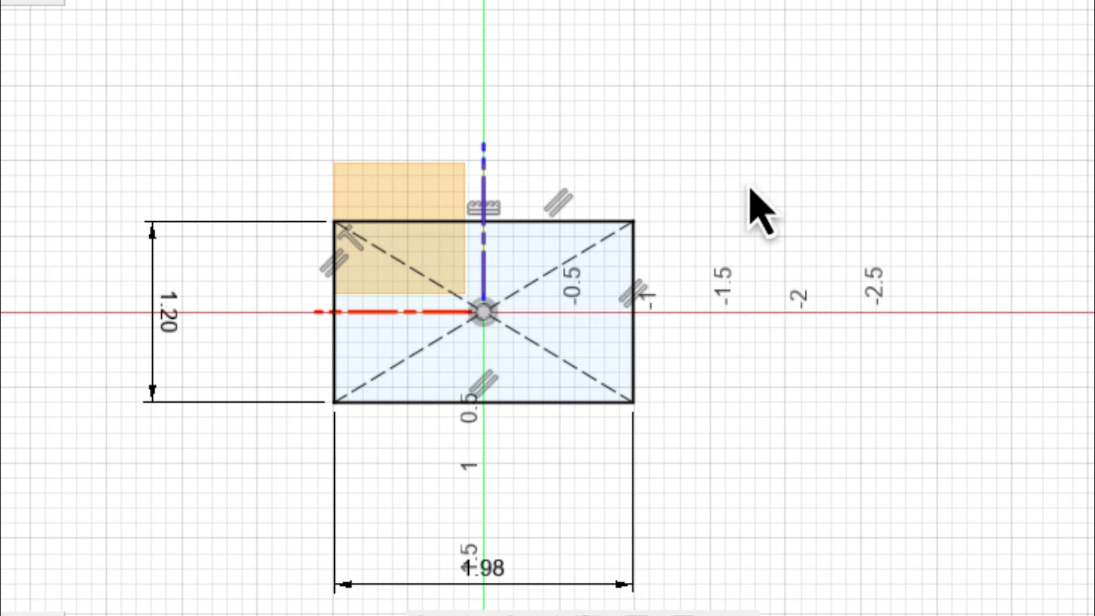
# Step: Extrude the rectangle profile 0.59 in into a solid box with Press Pull
pyautogui.press('q')
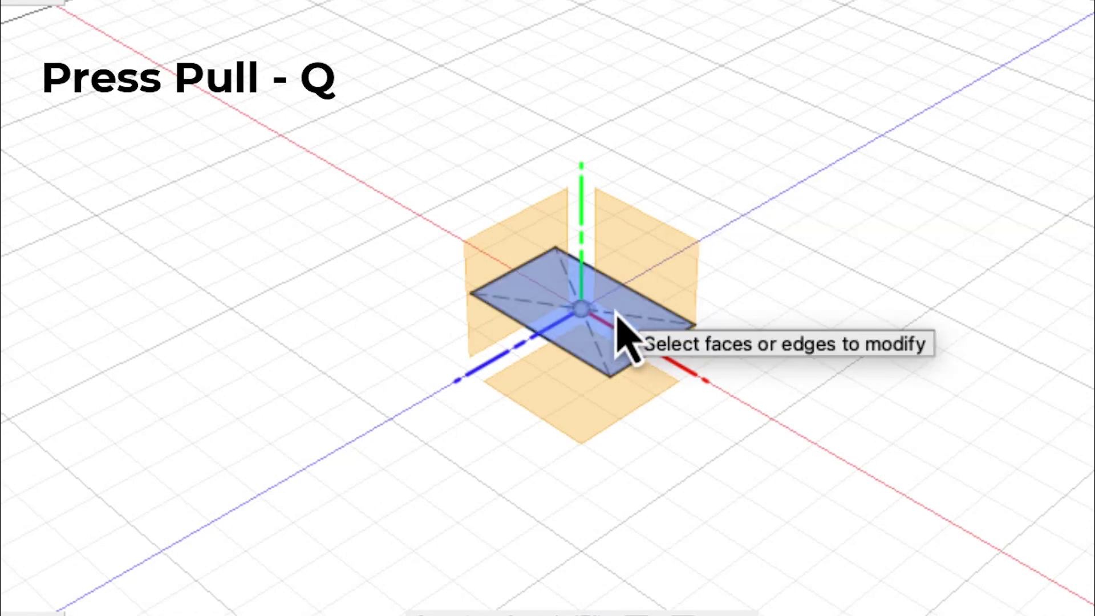
pyautogui.click(616, 313)
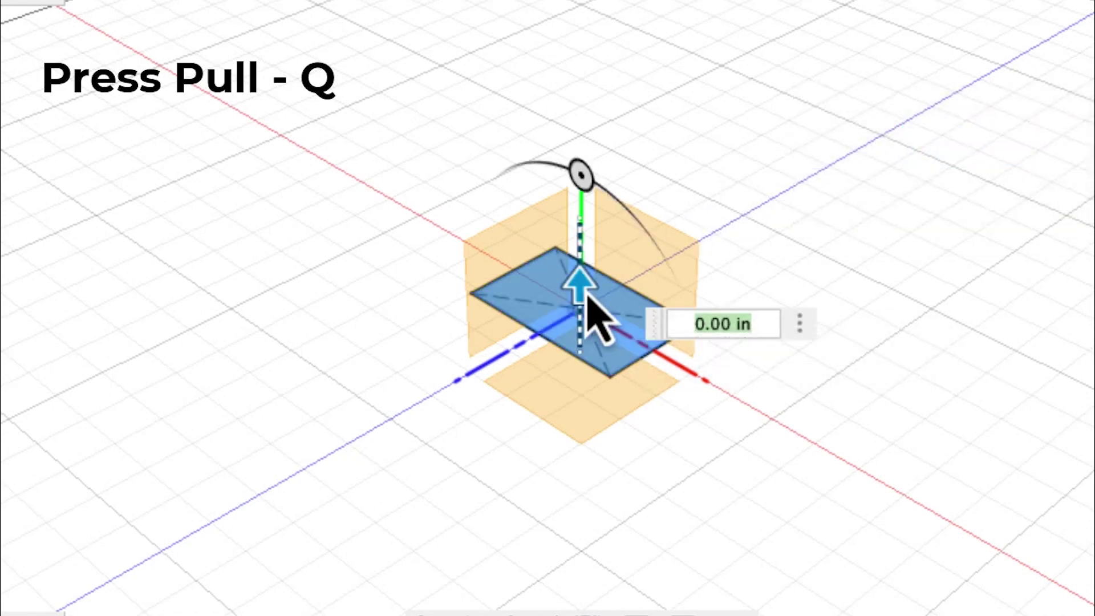
pyautogui.moveTo(579, 294); pyautogui.dragTo(581, 255)
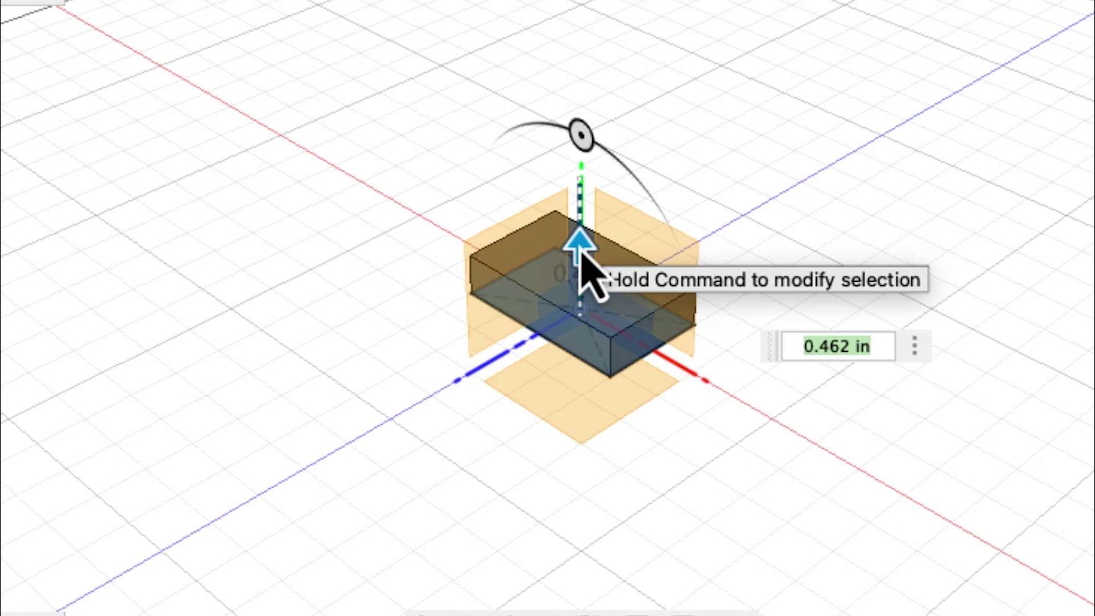
pyautogui.press('BackSpace')
pyautogui.write('.59')
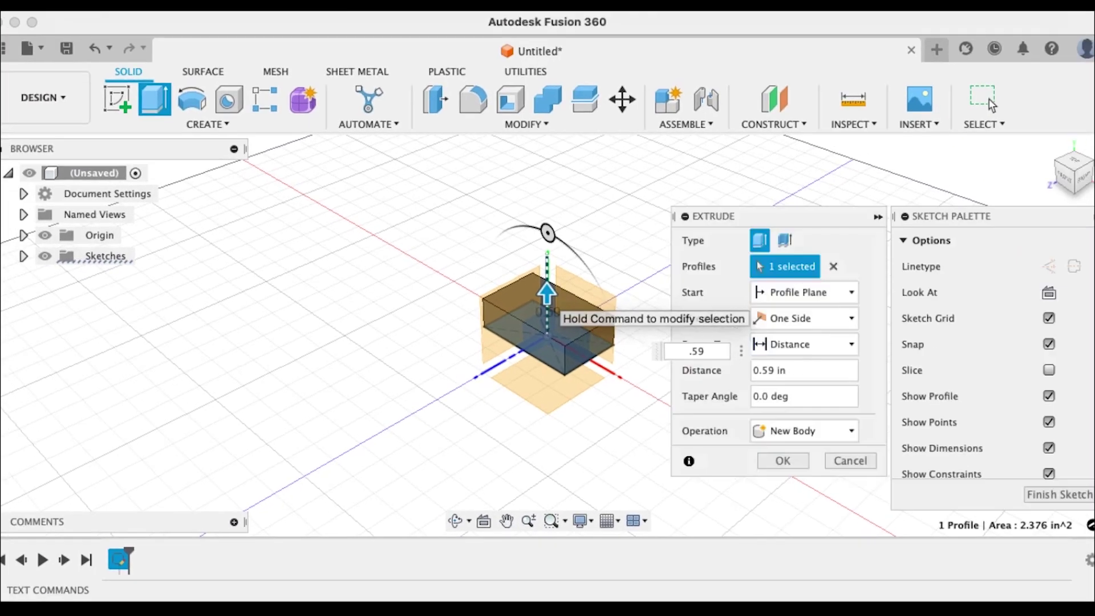
pyautogui.press('Return')
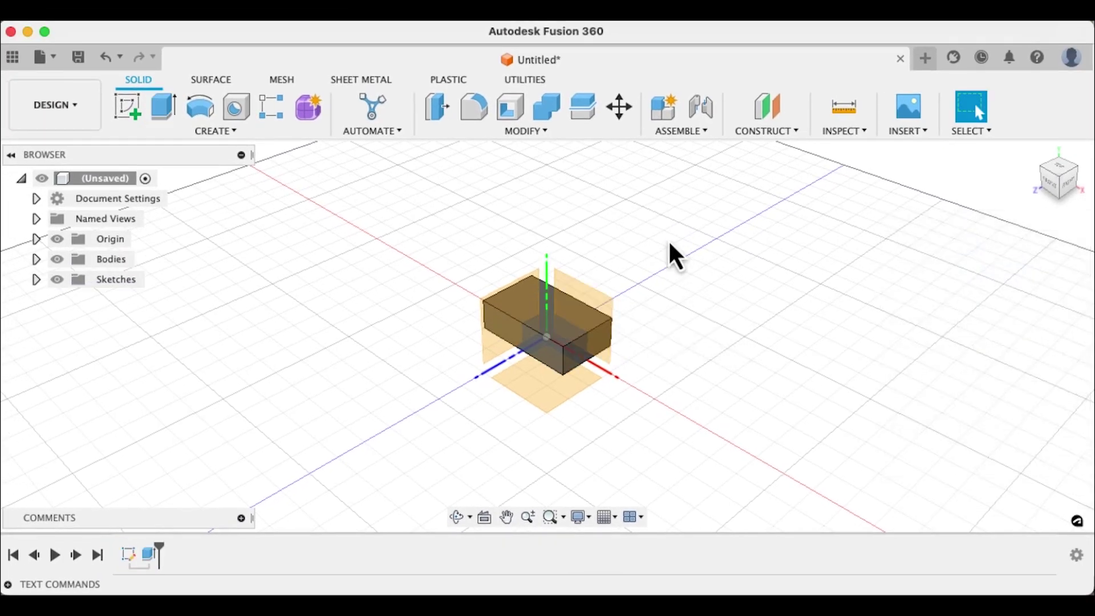
# Step: Hide the origin planes and axes again
pyautogui.click(58, 239)
pyautogui.scroll(3, 587, 354)
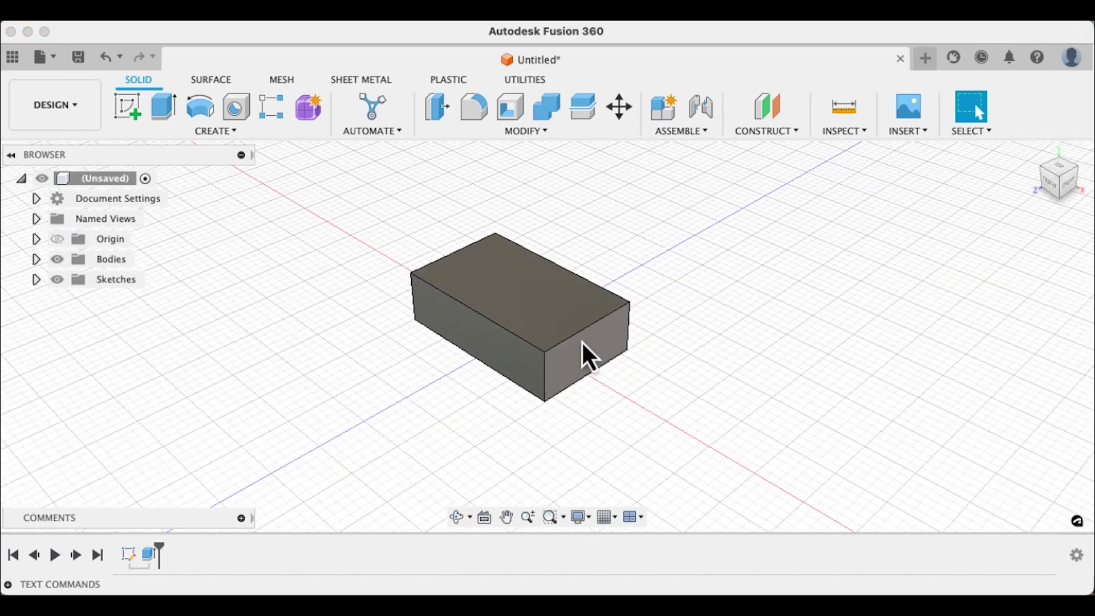
pyautogui.scroll(-2, 540, 329)
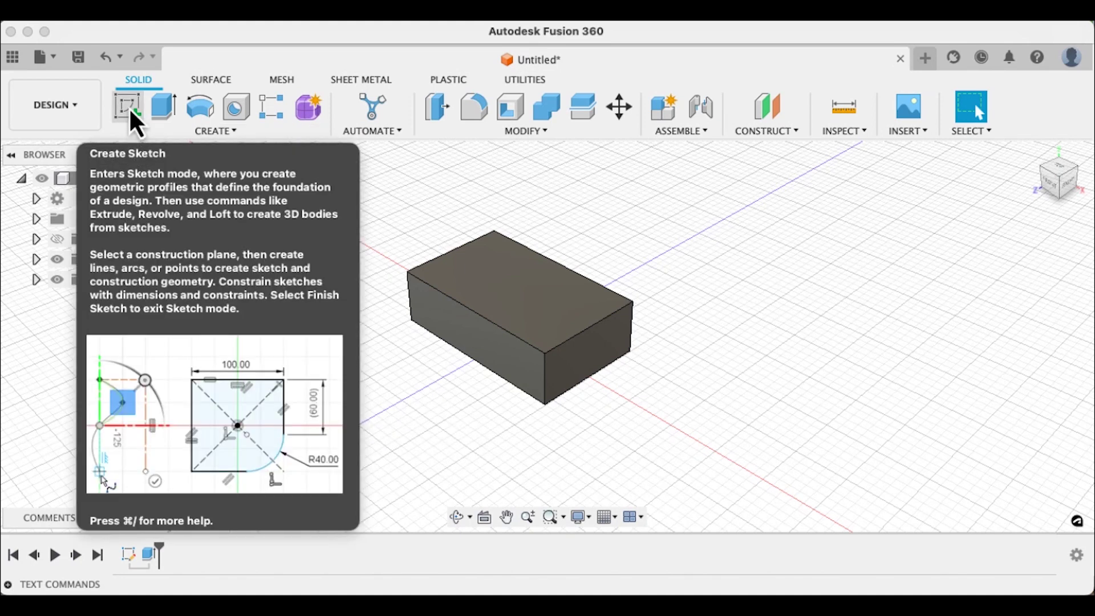
# Step: Sketch a 0.98 in diameter circle at the centre of the box's top face
pyautogui.click(132, 113)
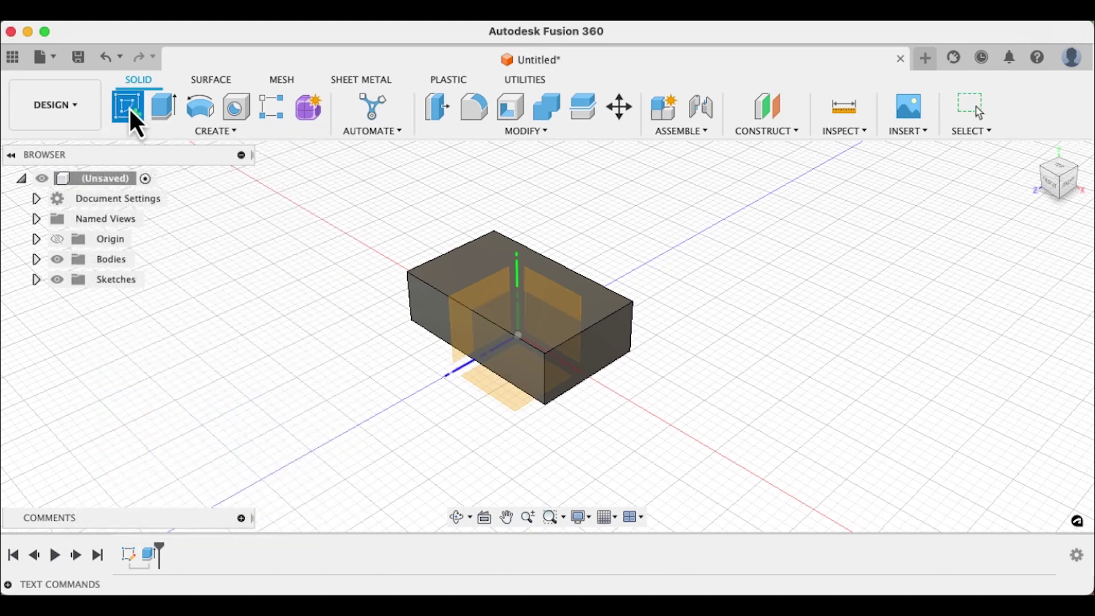
pyautogui.click(493, 267)
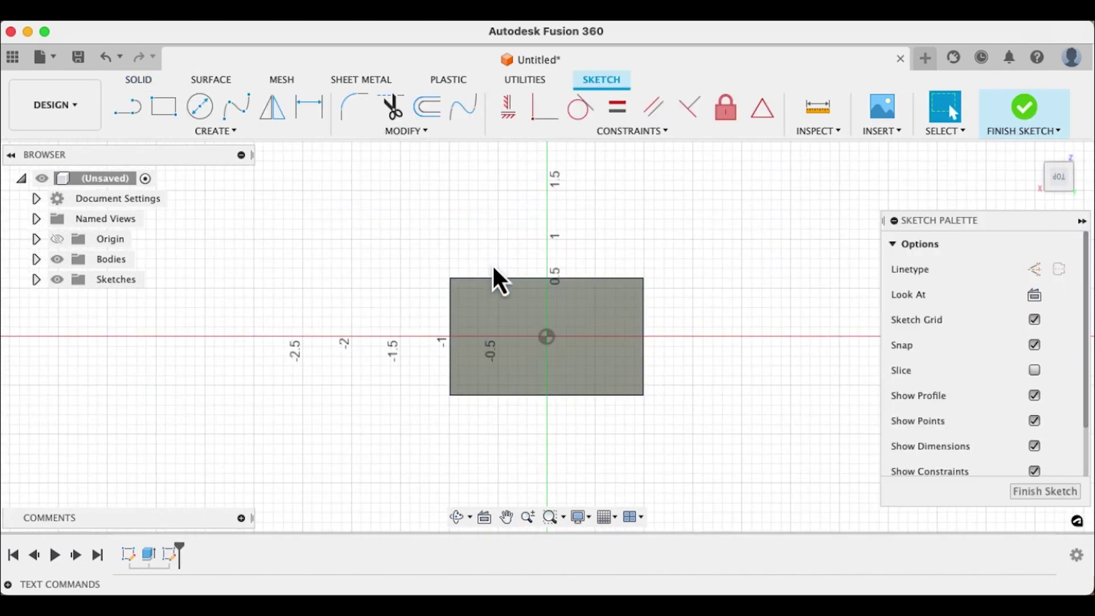
pyautogui.click(199, 108)
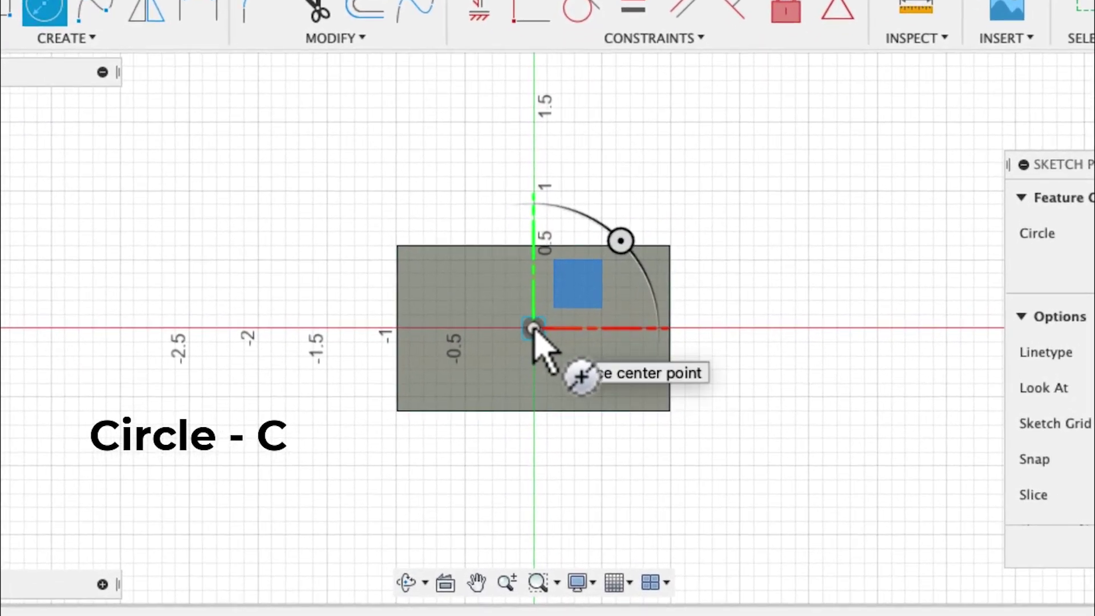
pyautogui.click(534, 329)
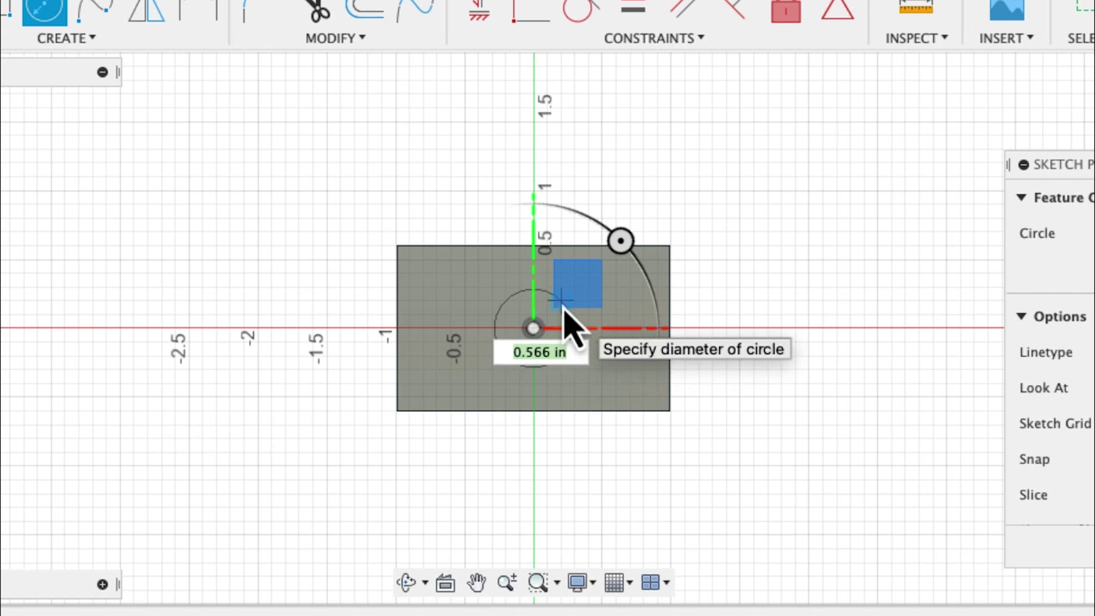
pyautogui.press('BackSpace')
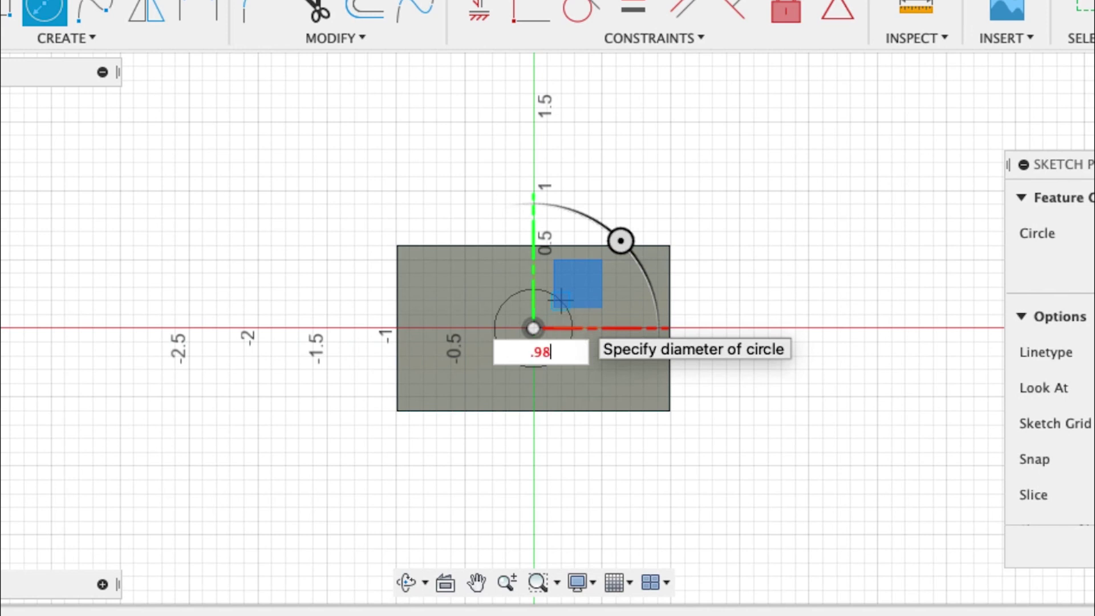
pyautogui.write('.98')
pyautogui.press('Return')
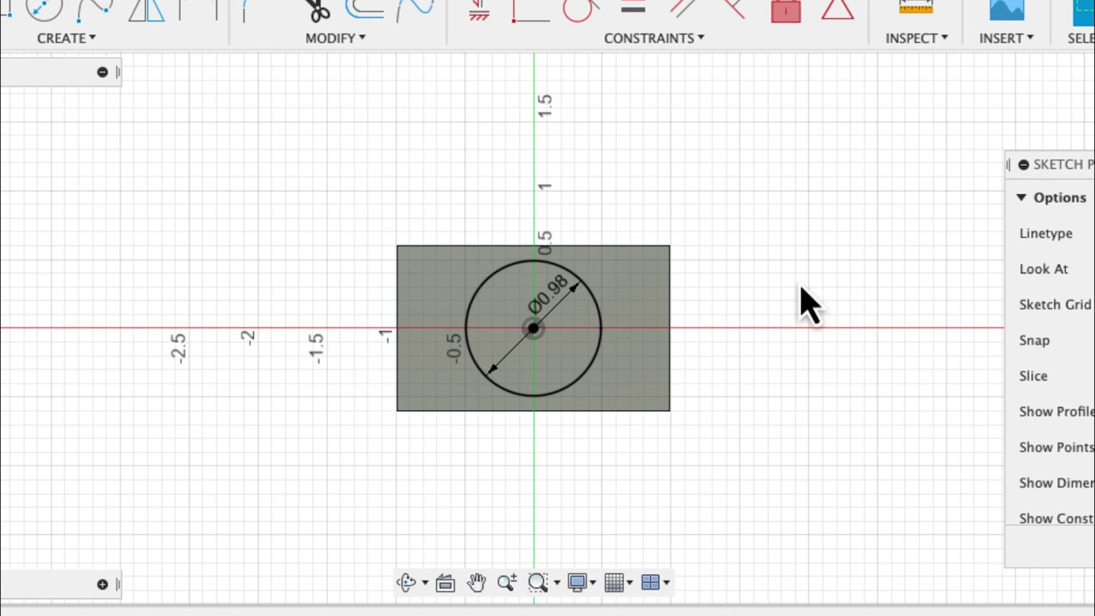
pyautogui.press('q')
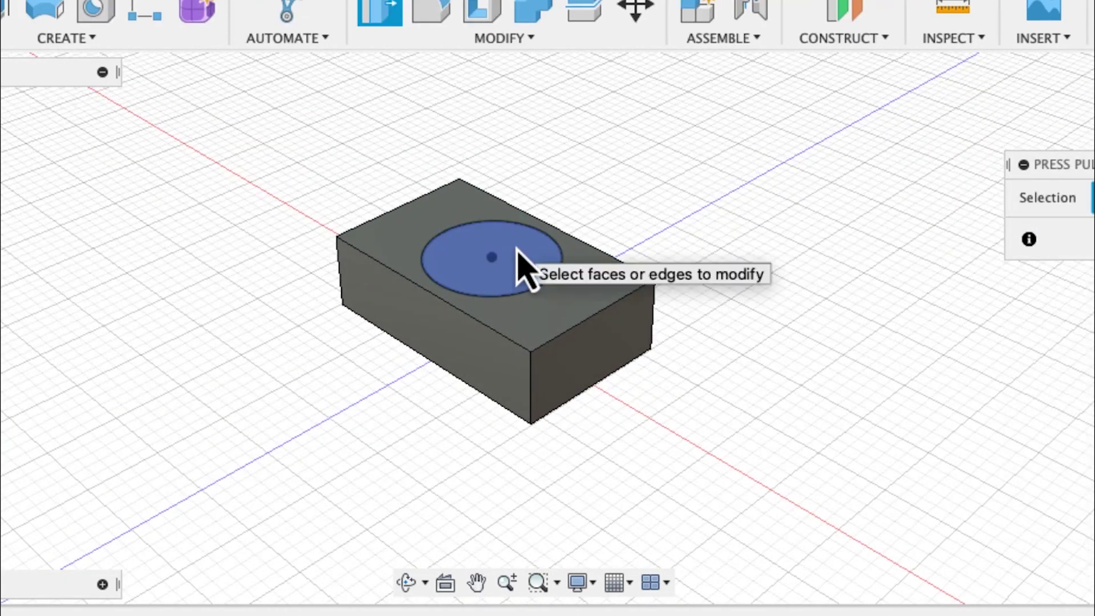
# Step: Cut the circle -0.59 in through the block to make the through-hole
pyautogui.click(519, 261)
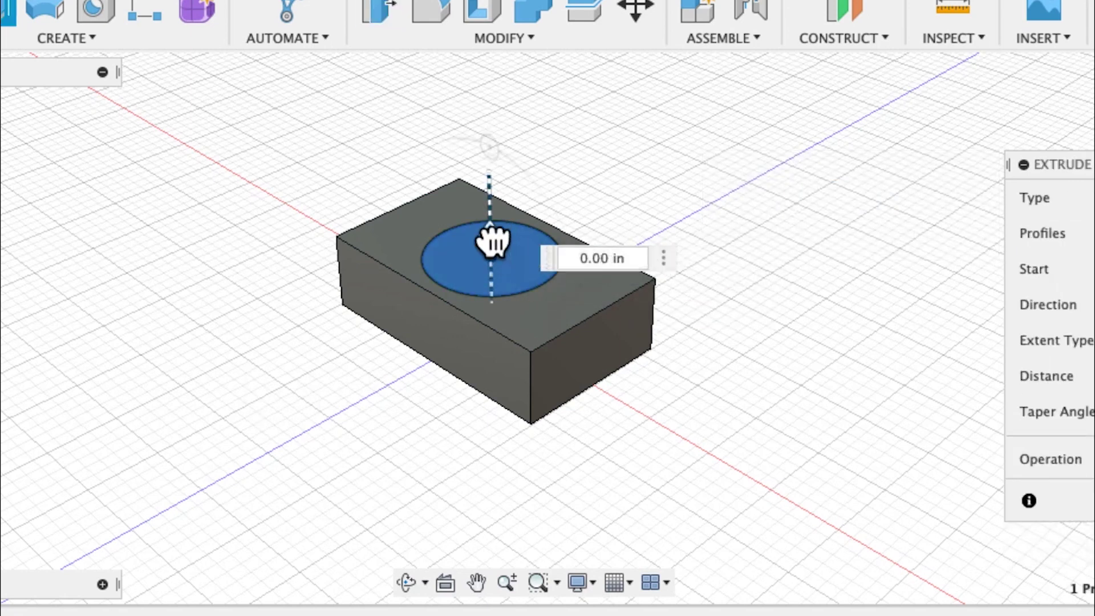
pyautogui.moveTo(491, 242); pyautogui.dragTo(494, 272)
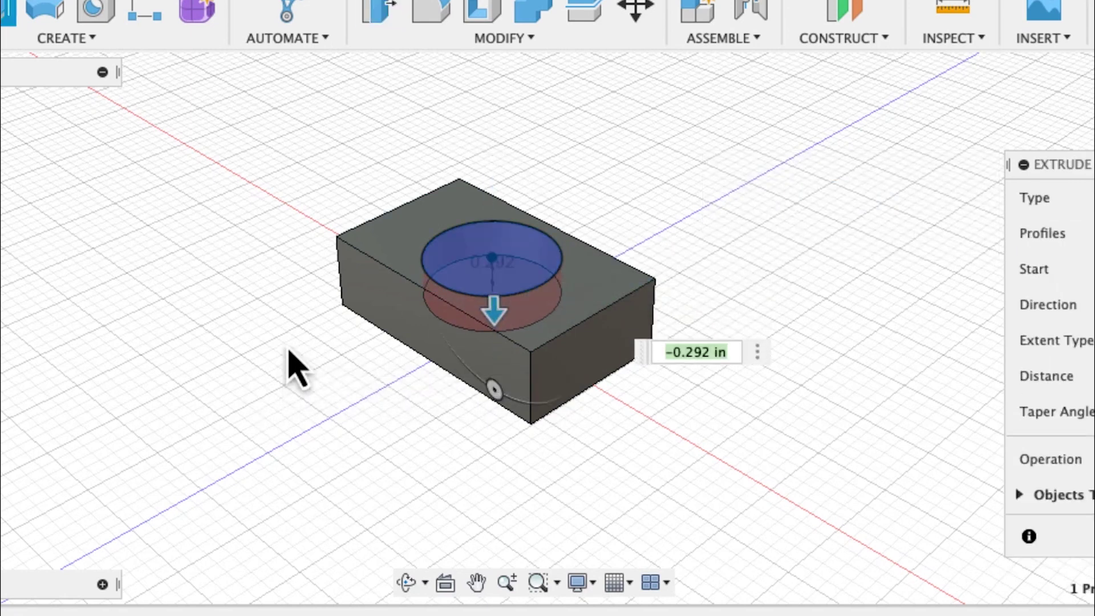
pyautogui.keyDown('shift'); pyautogui.moveTo(289, 350); pyautogui.dragTo(313, 232, button='middle'); pyautogui.keyUp('shift')
pyautogui.write('-0.59')
pyautogui.press('Return')
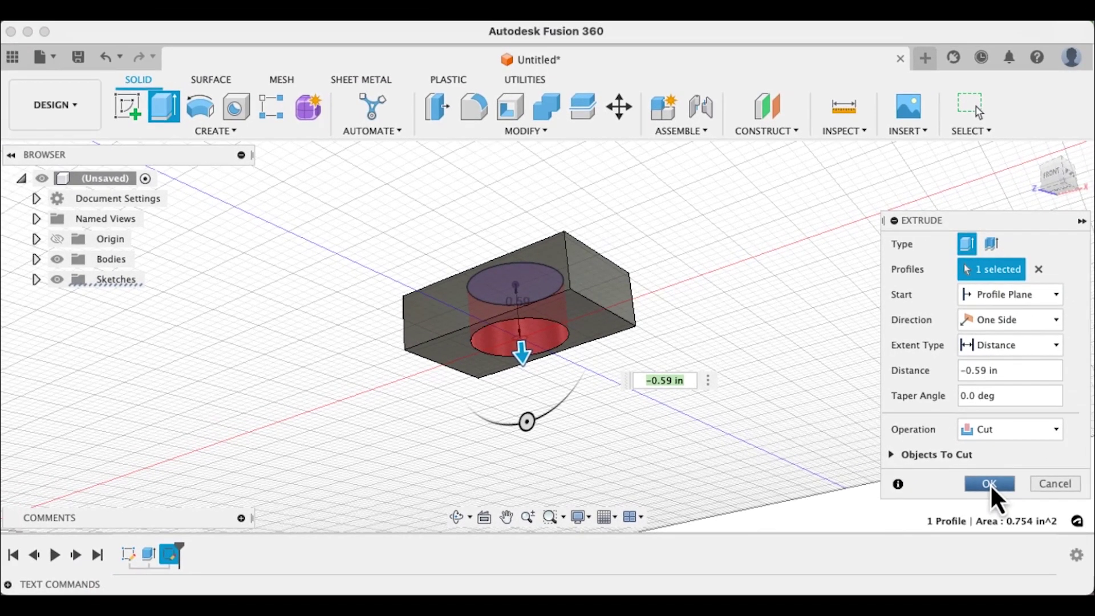
pyautogui.click(990, 483)
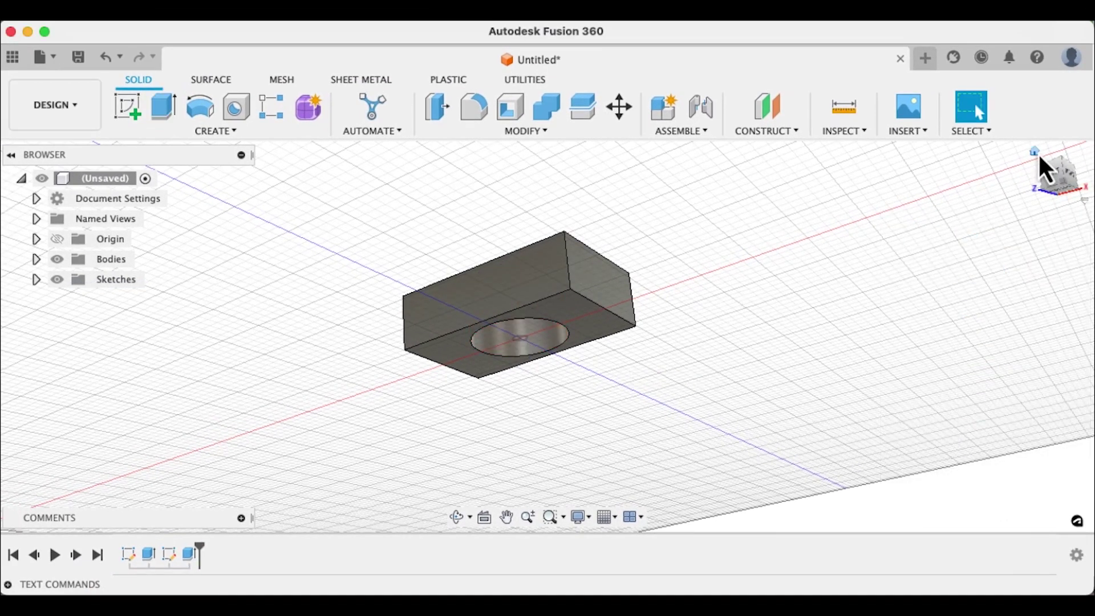
# Step: Return to the home view and recentre the block
pyautogui.click(1035, 151)
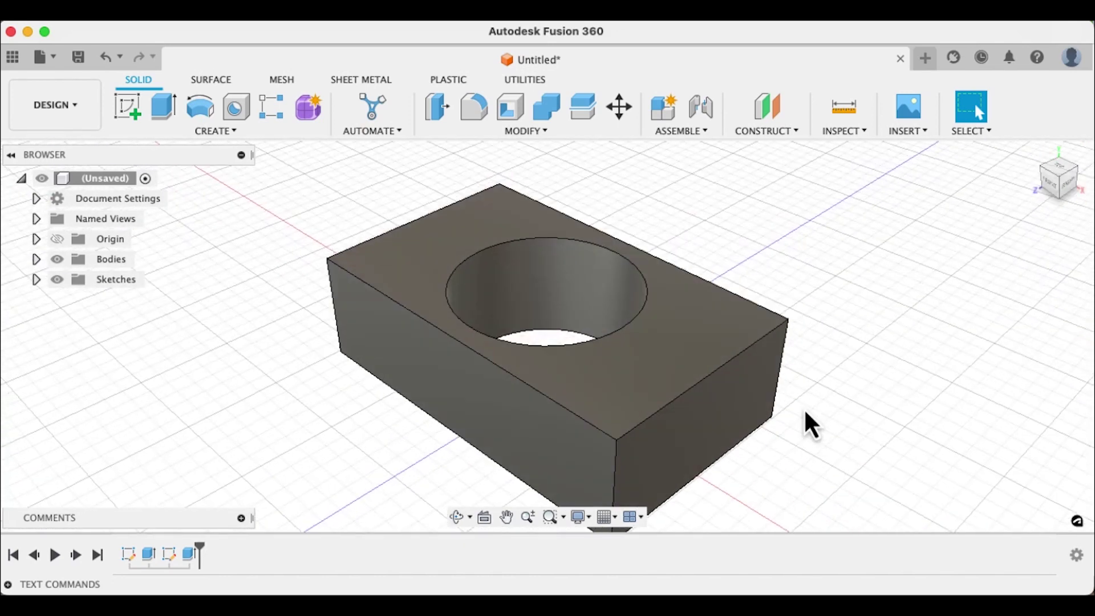
pyautogui.scroll(-3, 806, 416)
pyautogui.moveTo(806, 421); pyautogui.dragTo(793, 307, button='middle')
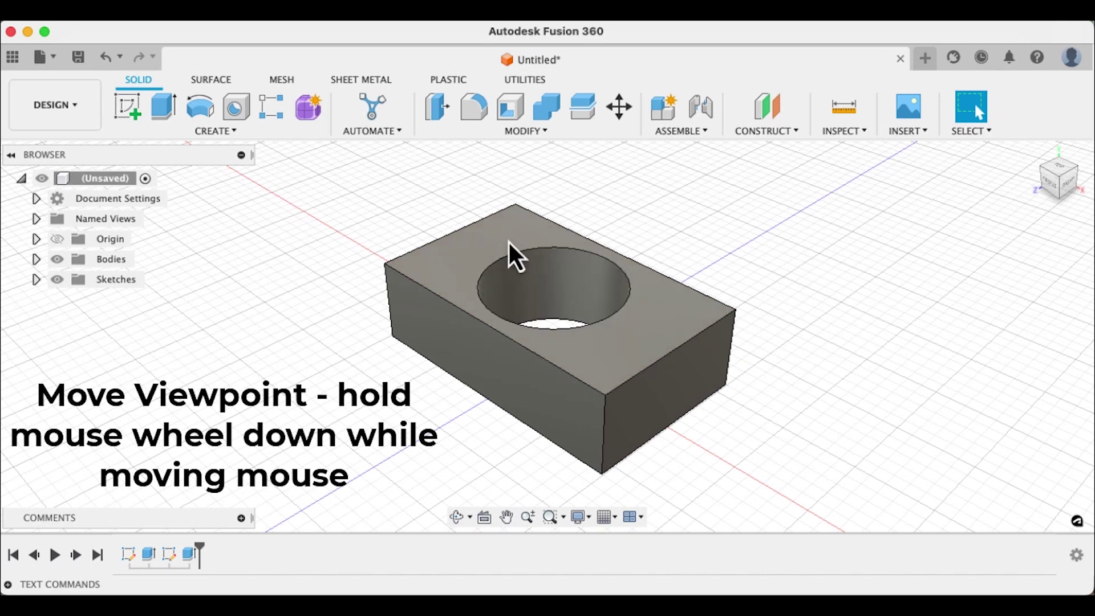
# Step: Move the through-hole's face -0.253 in along X with Move/Copy set to Faces
pyautogui.click(528, 133)
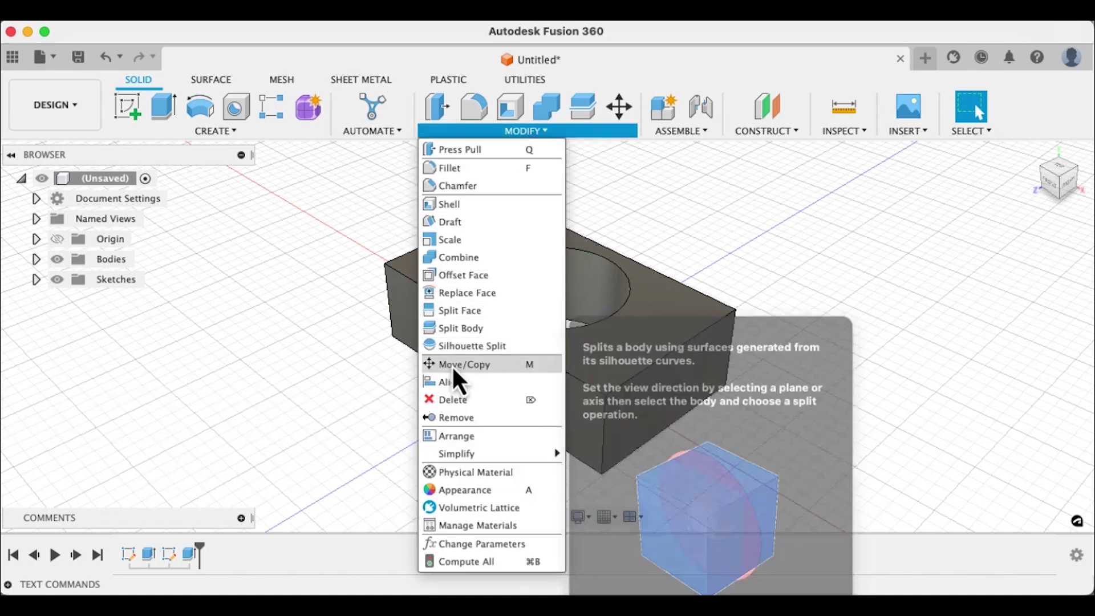
pyautogui.click(462, 365)
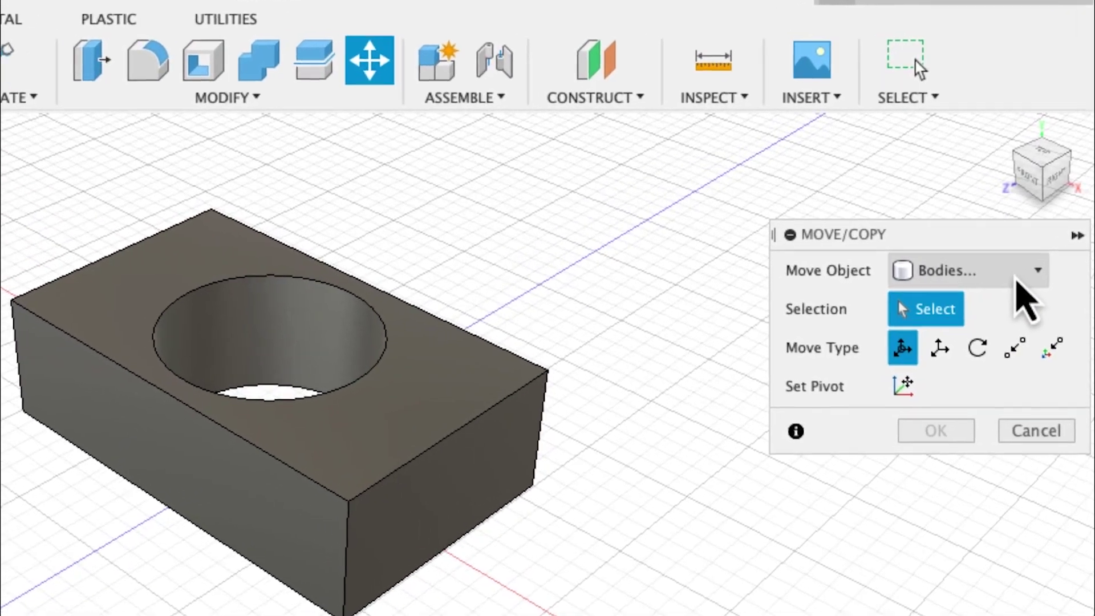
pyautogui.click(1011, 251)
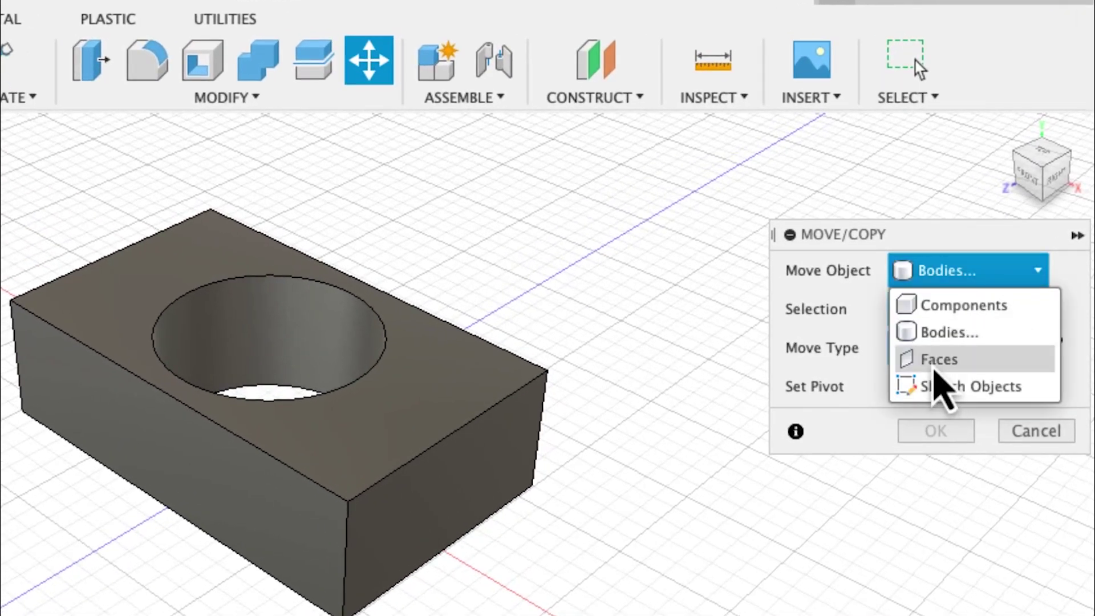
pyautogui.click(936, 361)
pyautogui.click(259, 322)
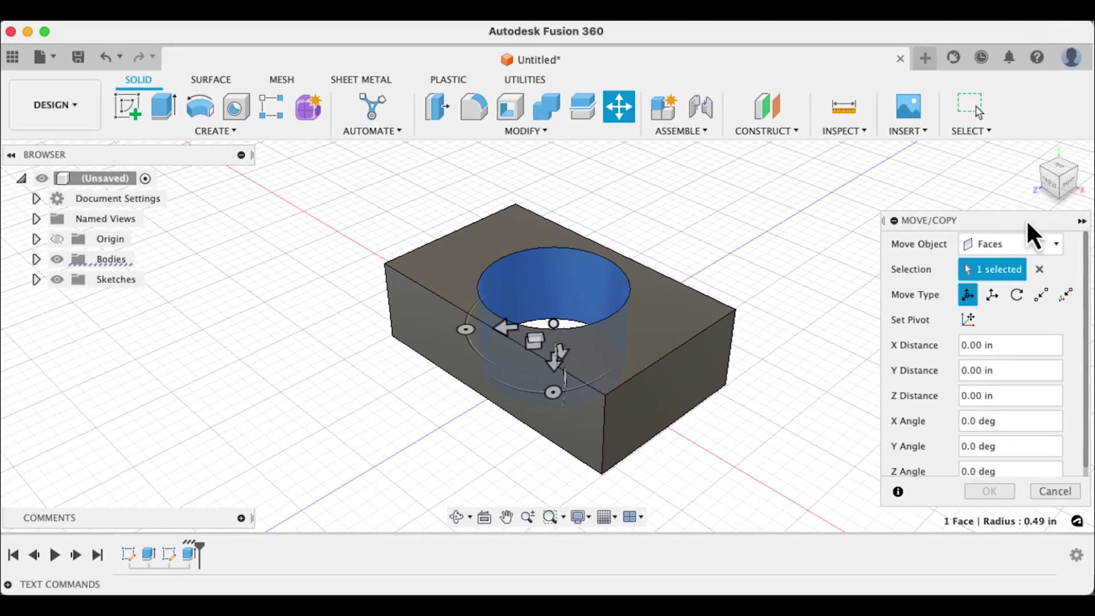
pyautogui.click(1059, 171)
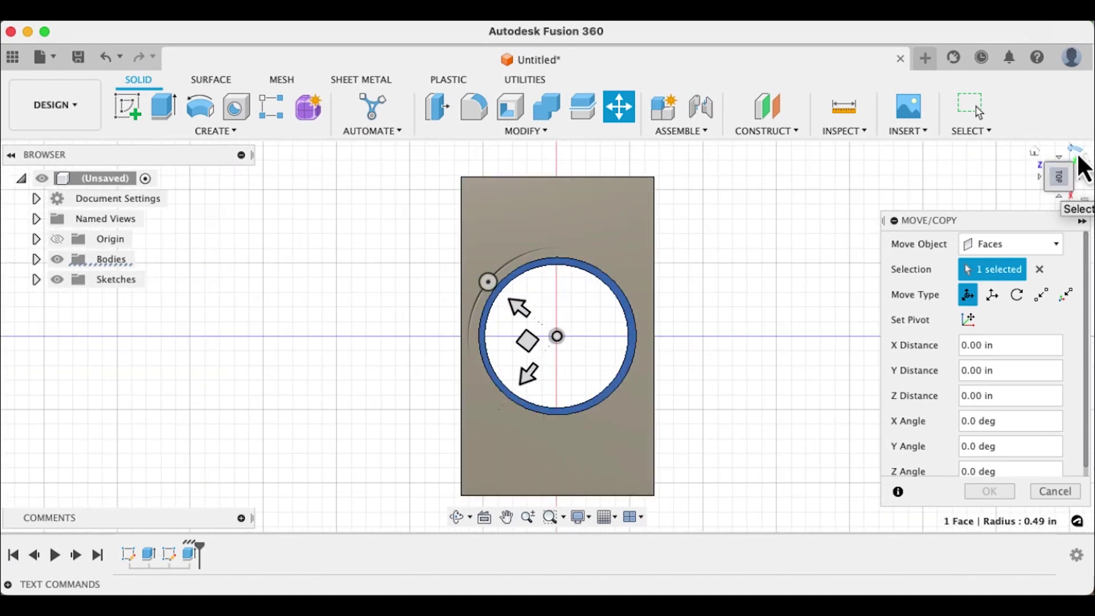
pyautogui.click(1076, 152)
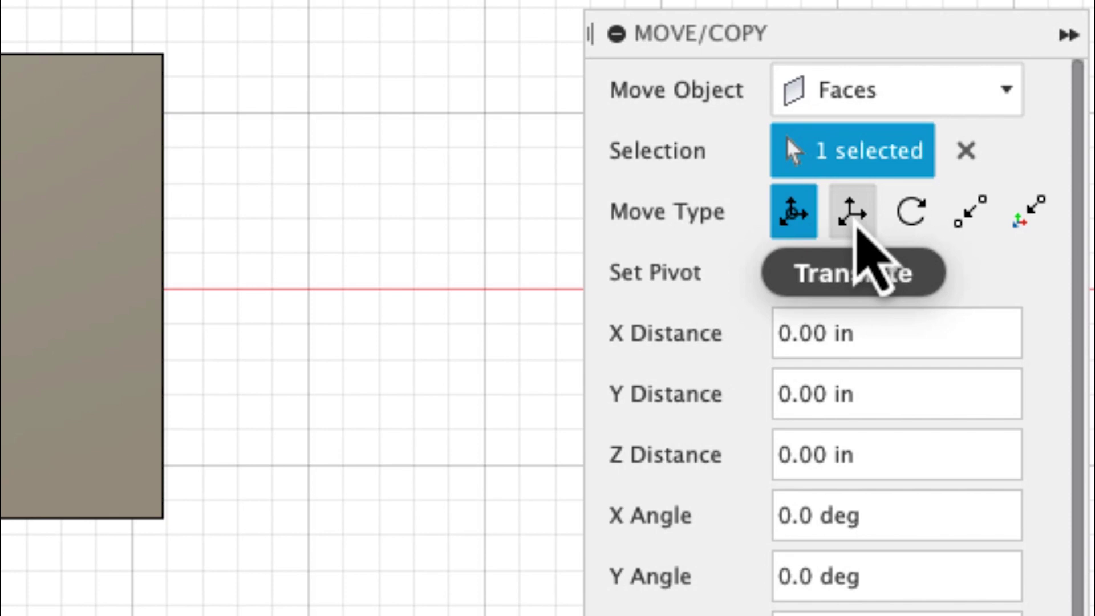
pyautogui.click(857, 224)
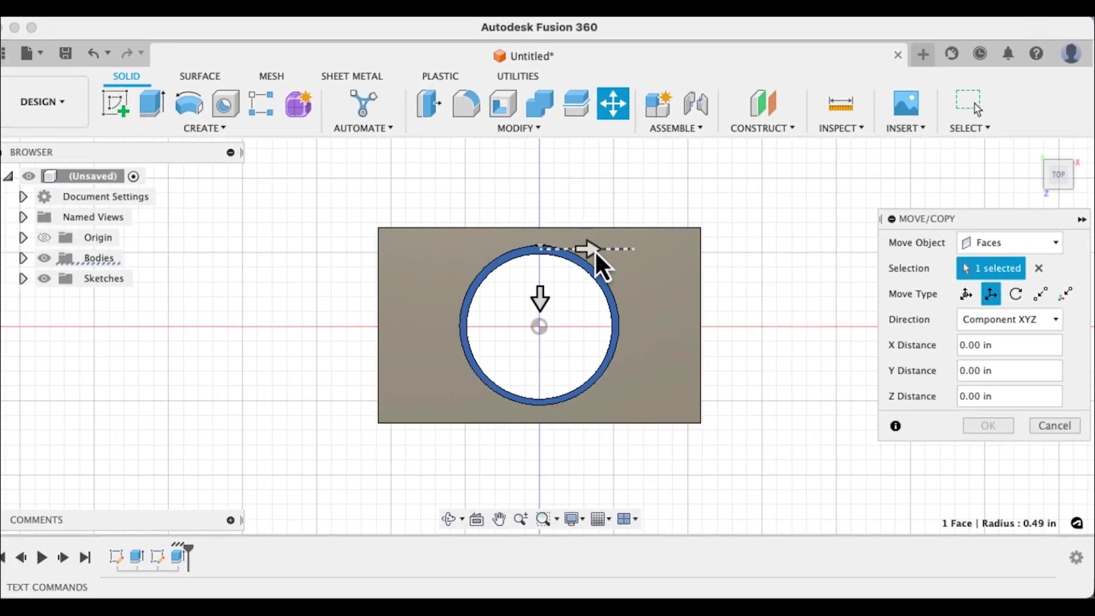
pyautogui.moveTo(169, 161); pyautogui.dragTo(158, 172)
pyautogui.moveTo(594, 253); pyautogui.dragTo(562, 251)
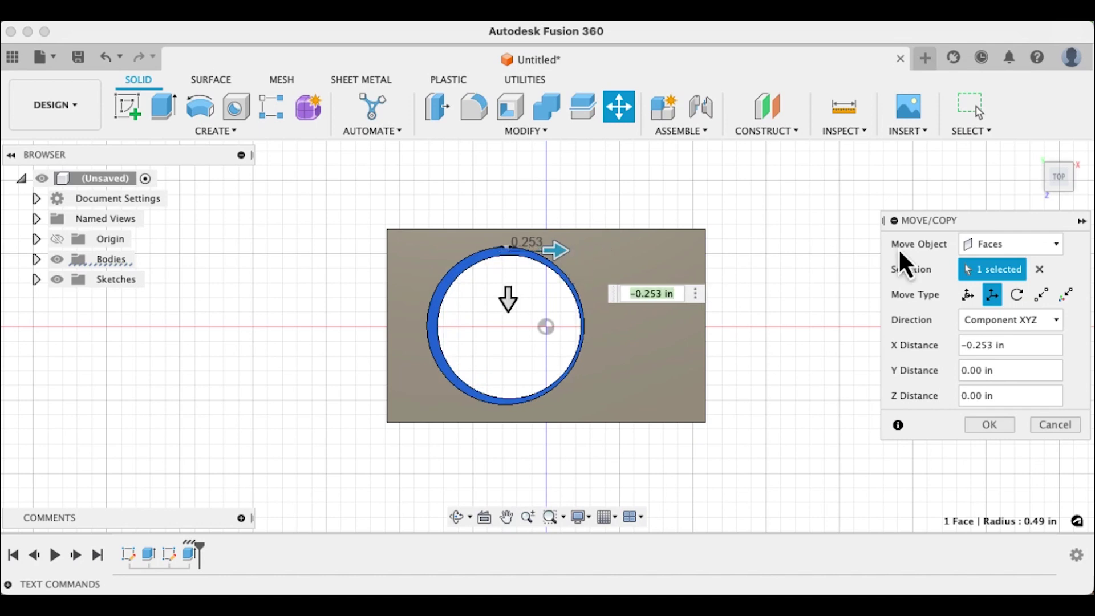
pyautogui.click(991, 426)
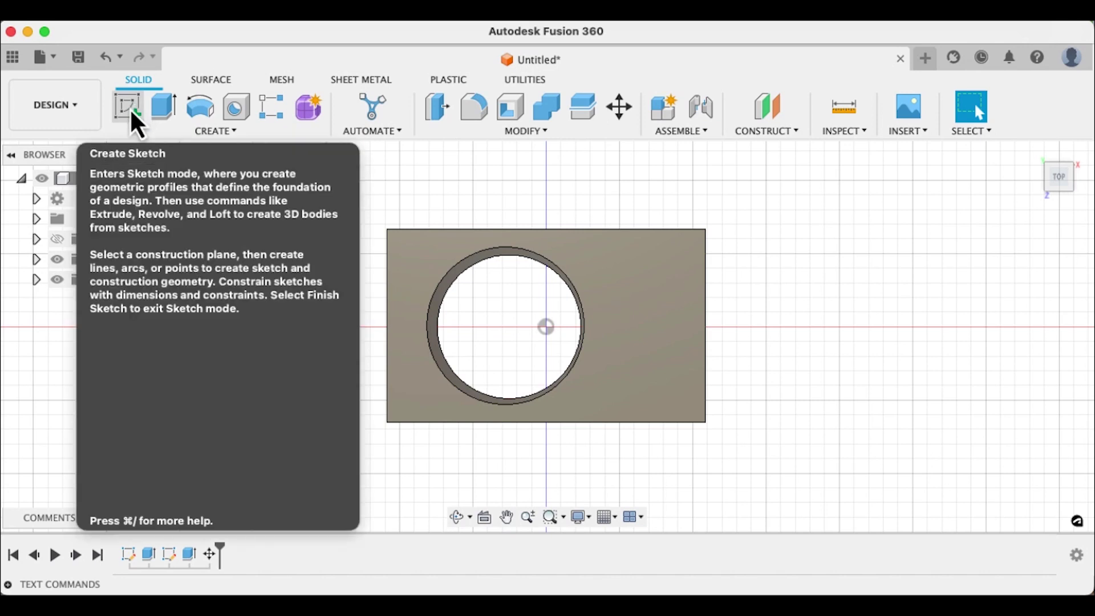
# Step: Sketch a 0.25 in diameter circle on the top face, centred on the bottom-right corner
pyautogui.click(132, 114)
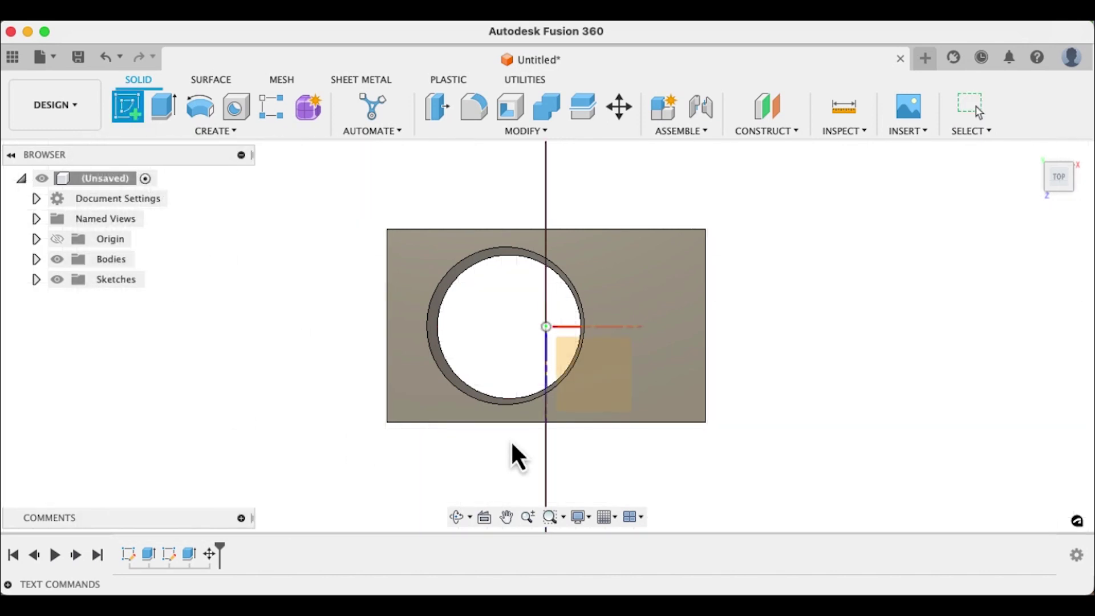
pyautogui.click(659, 363)
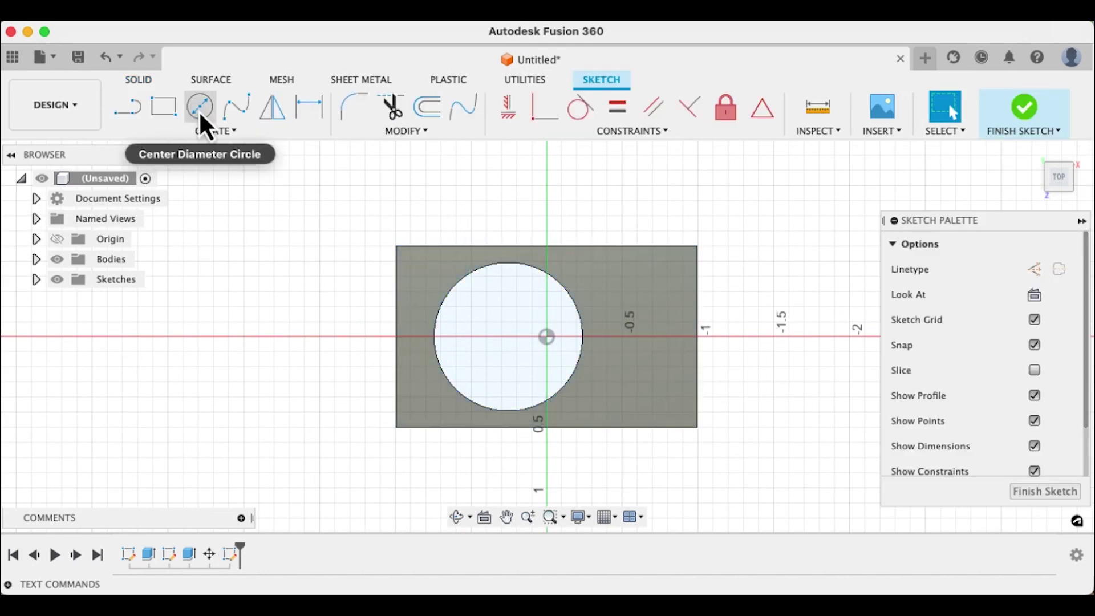
pyautogui.click(199, 111)
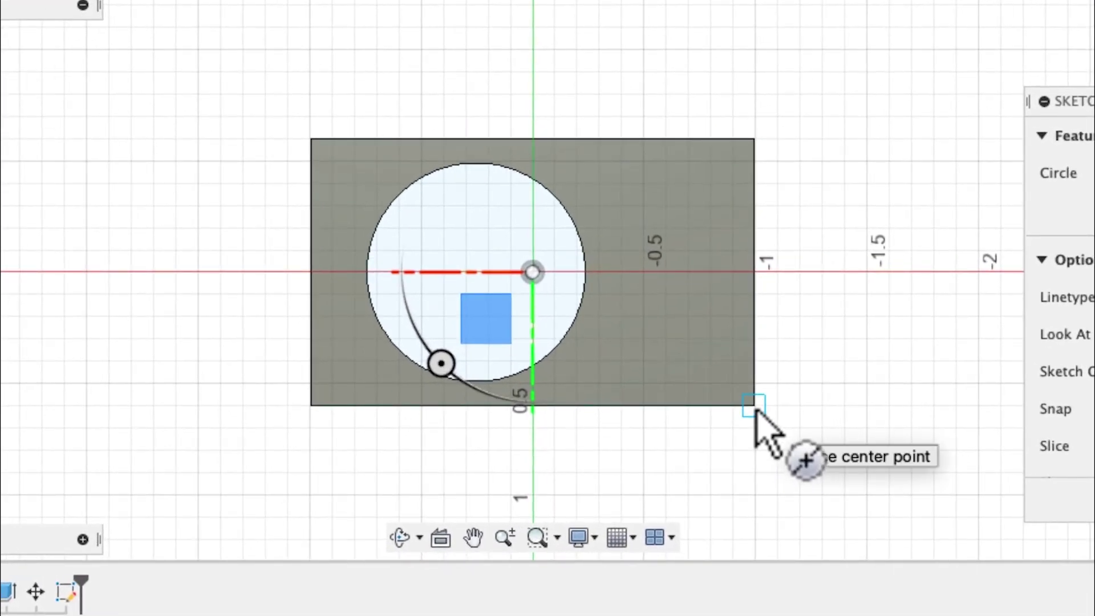
pyautogui.click(753, 405)
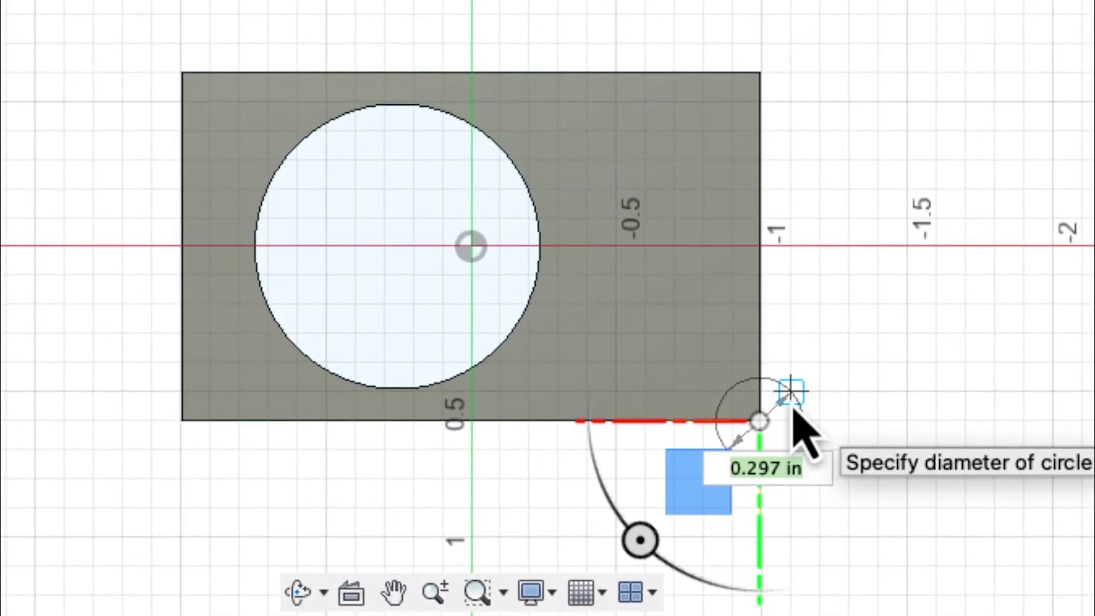
pyautogui.write('.25')
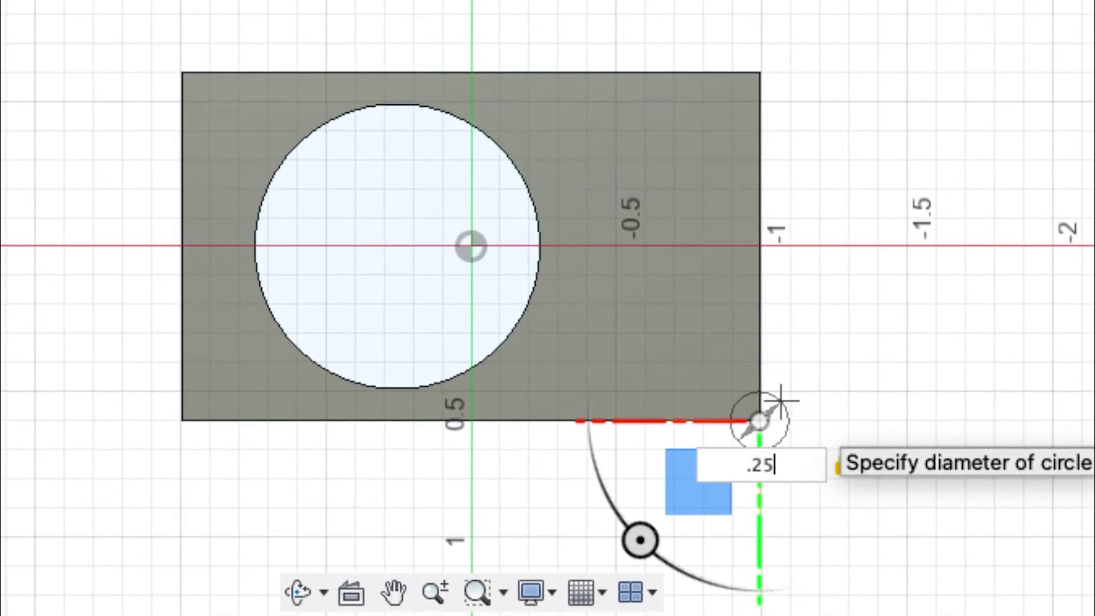
pyautogui.press('Return')
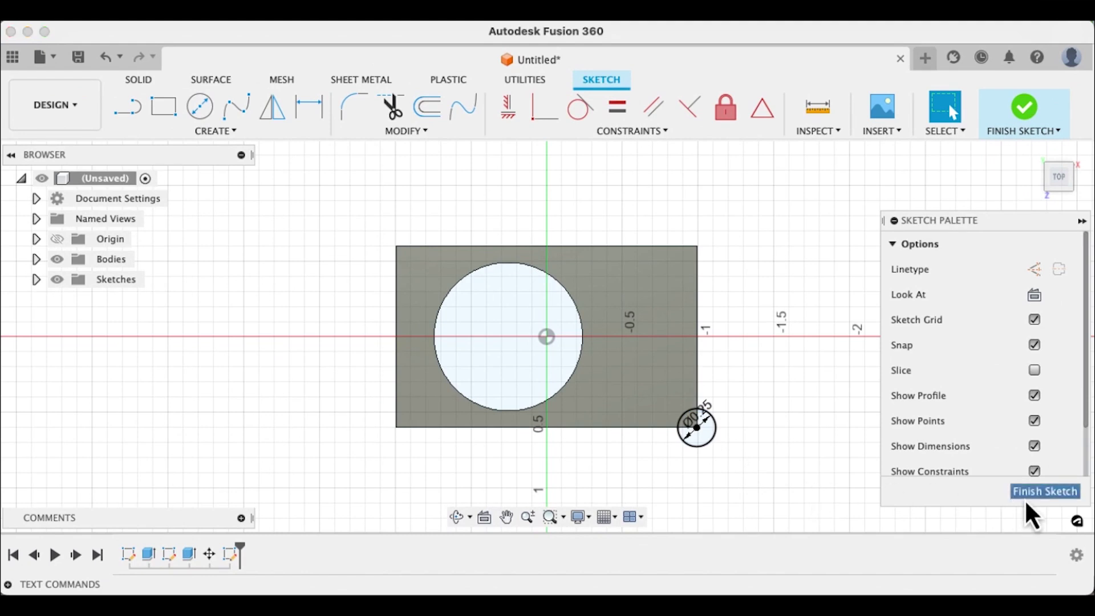
pyautogui.click(1027, 502)
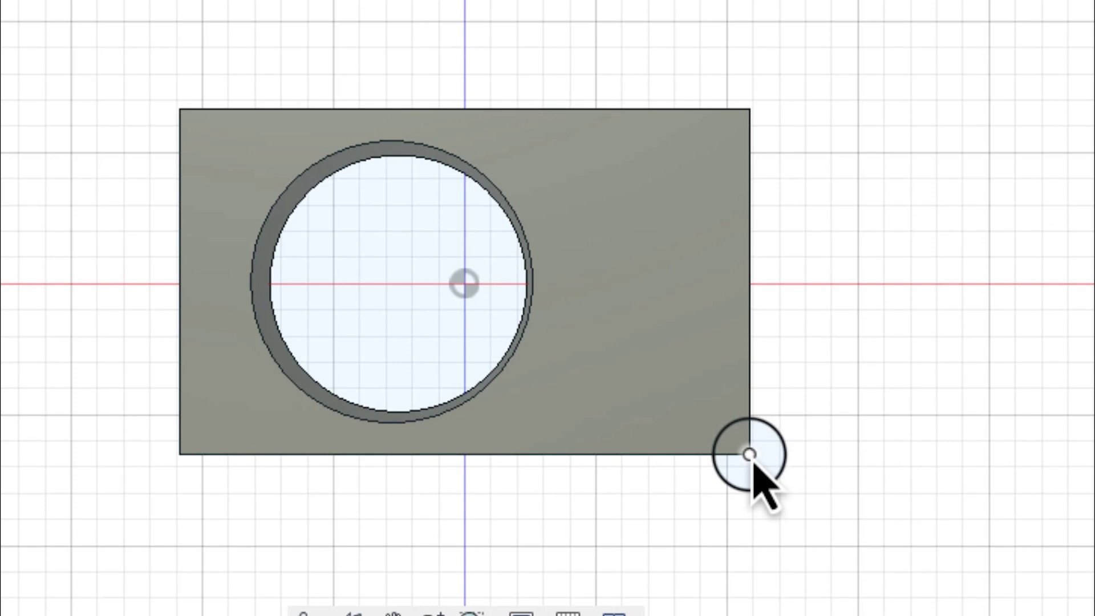
pyautogui.click(750, 445)
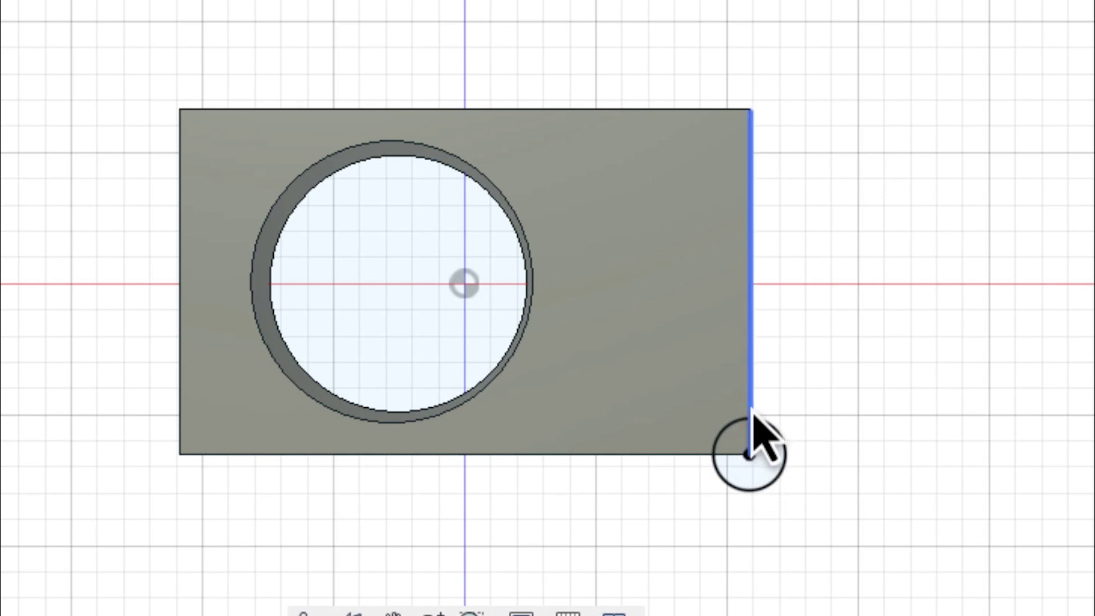
pyautogui.click(724, 411)
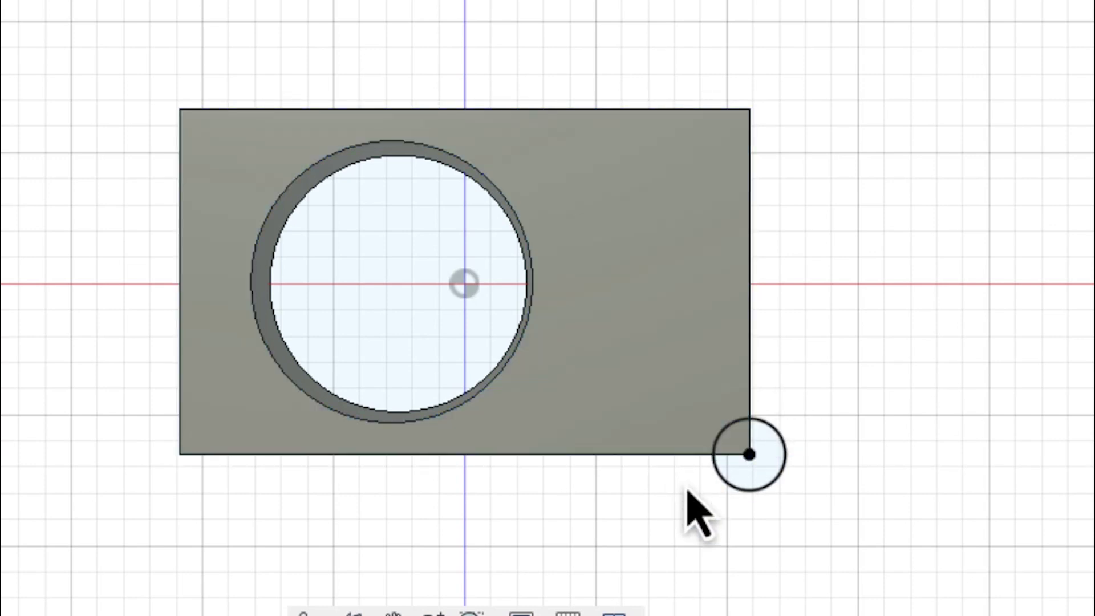
pyautogui.moveTo(880, 481); pyautogui.dragTo(607, 323, button='middle')
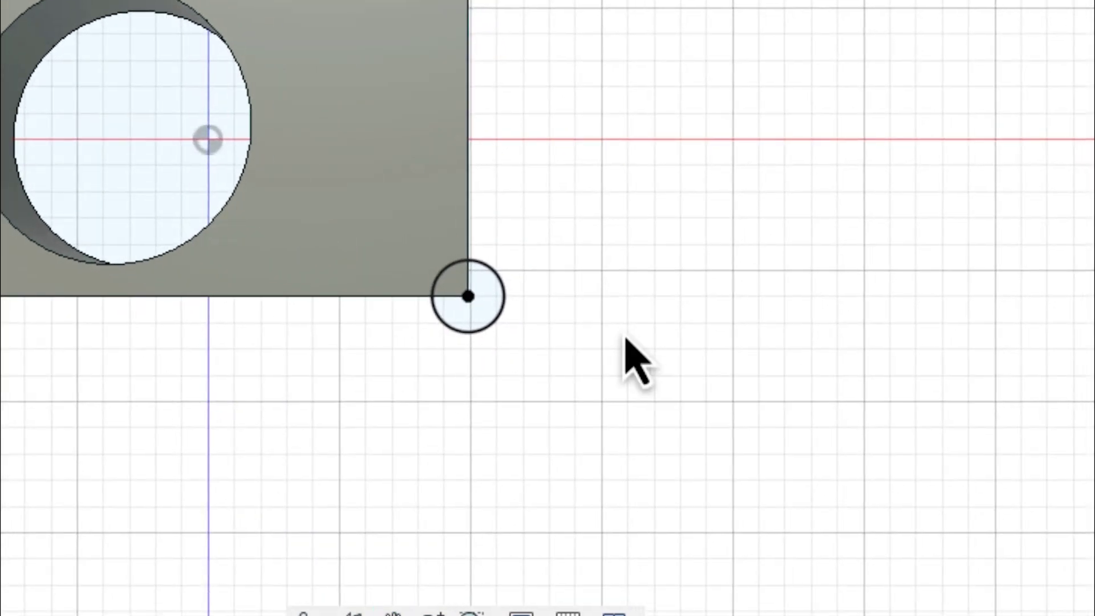
pyautogui.scroll(3, 502, 262)
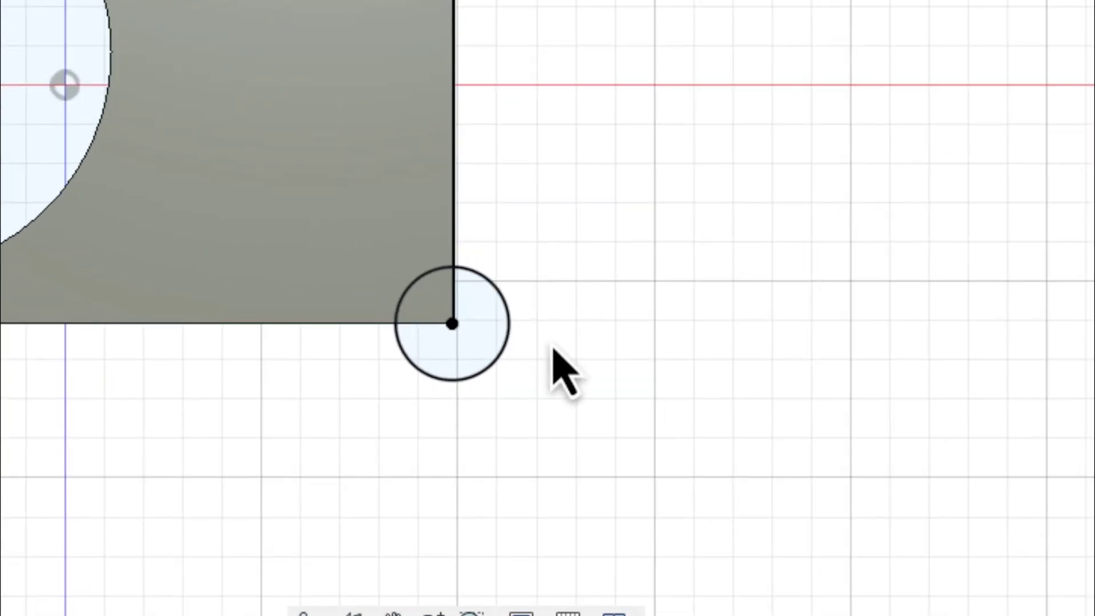
pyautogui.scroll(2, 552, 345)
pyautogui.moveTo(552, 345); pyautogui.dragTo(603, 332, button='middle')
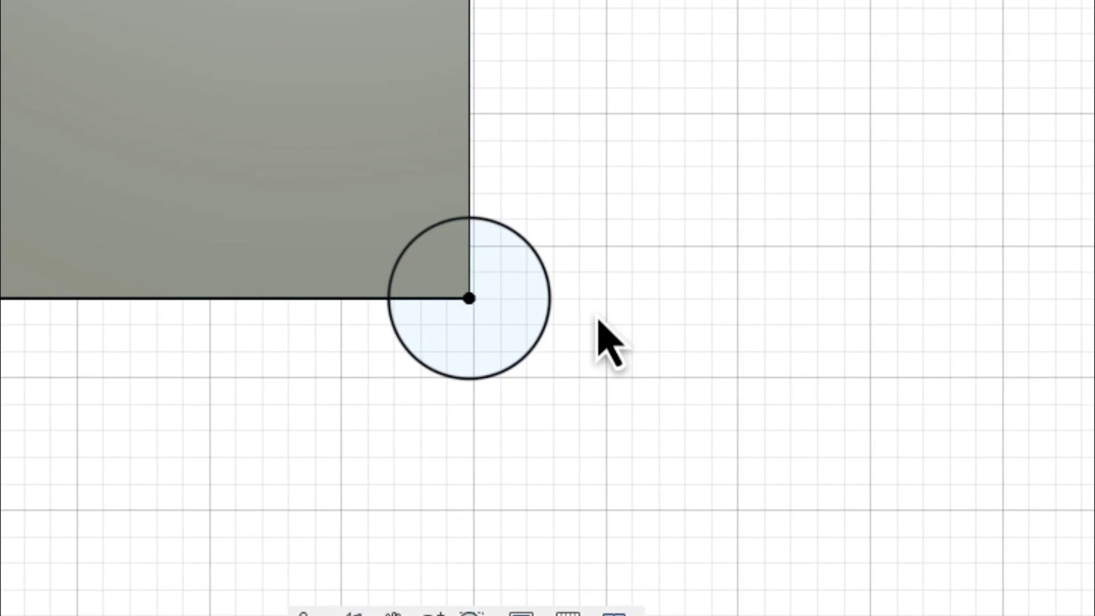
pyautogui.scroll(1, 599, 323)
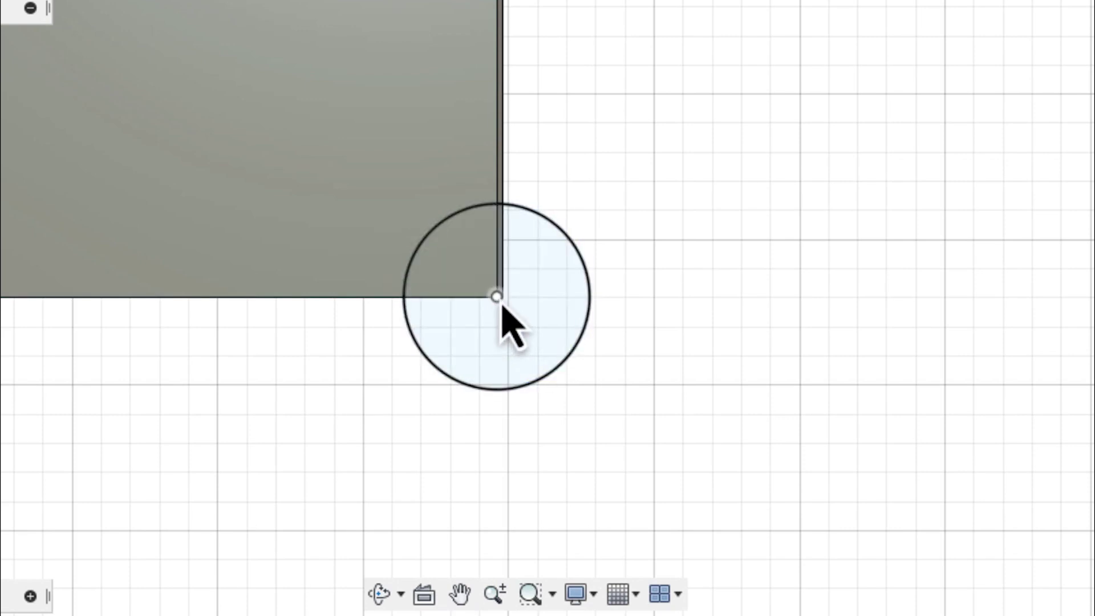
pyautogui.scroll(3, 510, 325)
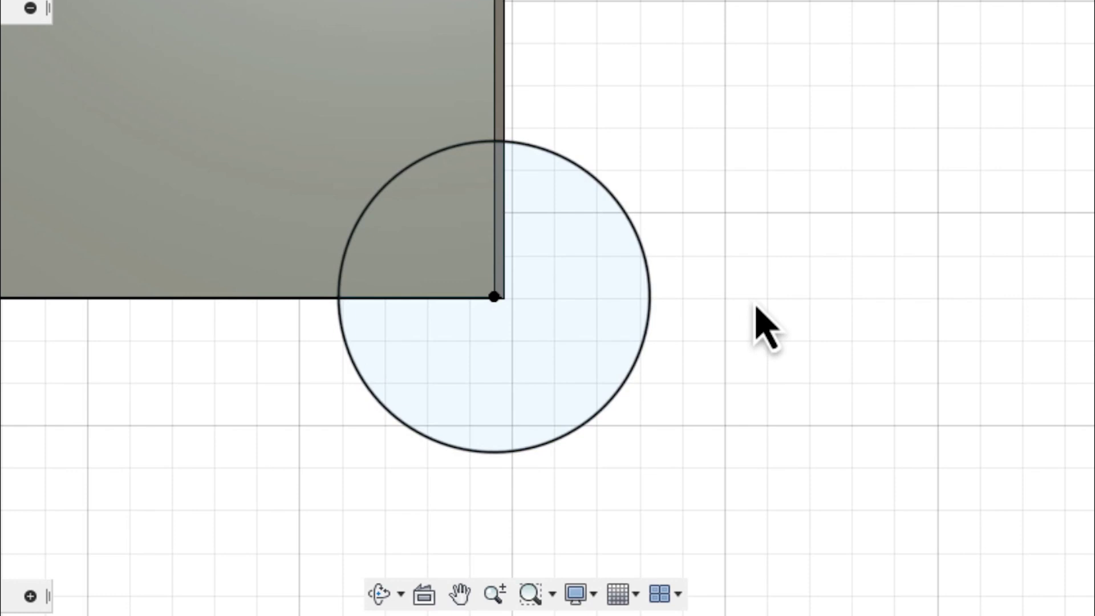
# Step: Reopen the corner-circle sketch and delete the constraints on the circle's centre point
pyautogui.rightClick(652, 302)
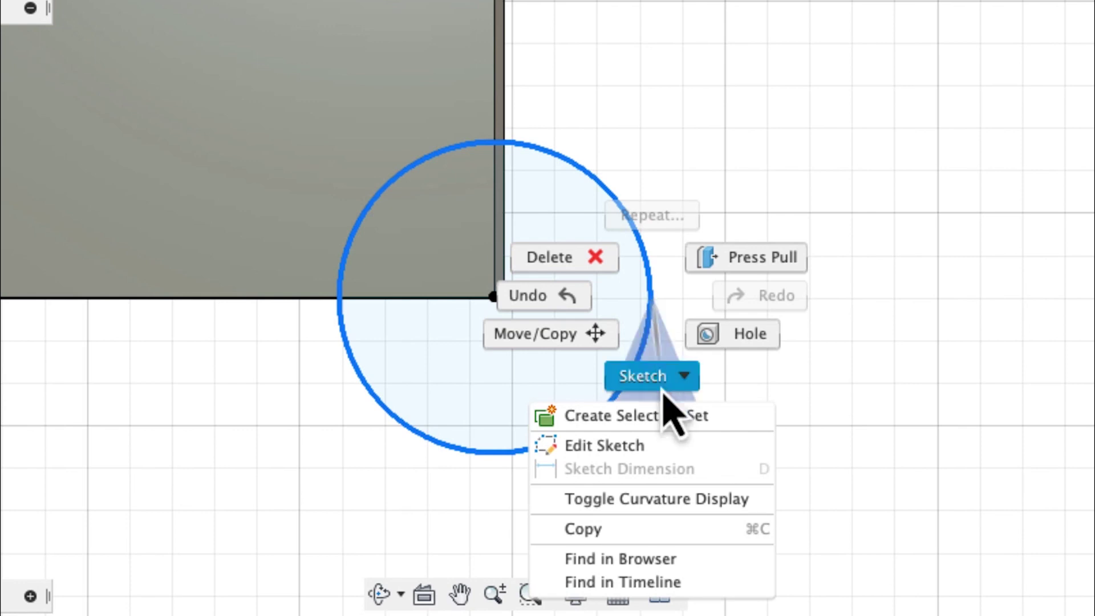
pyautogui.click(609, 446)
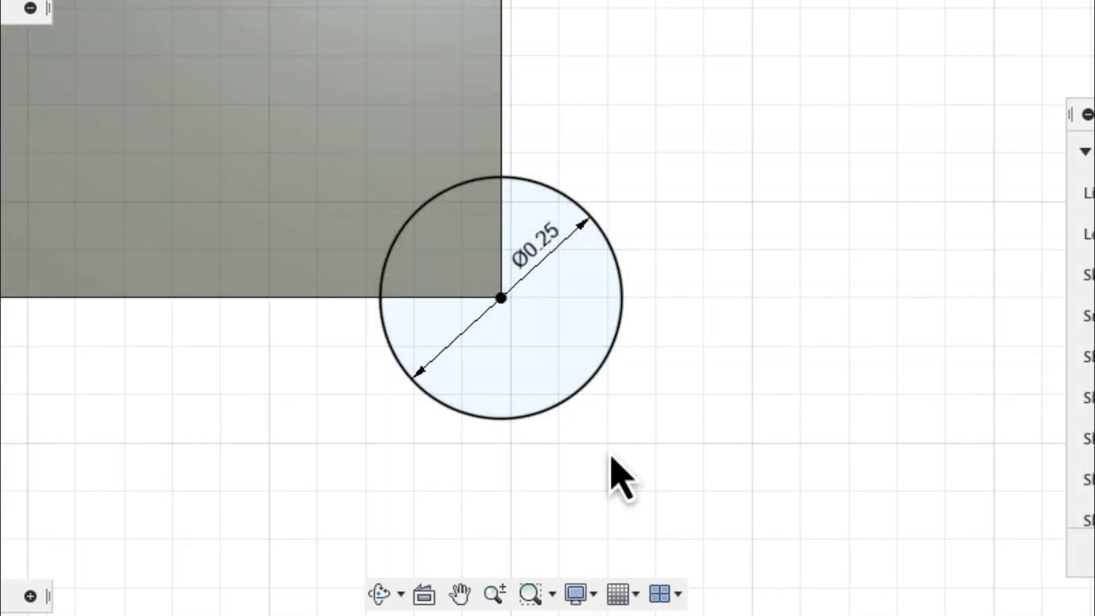
pyautogui.scroll(3, 611, 456)
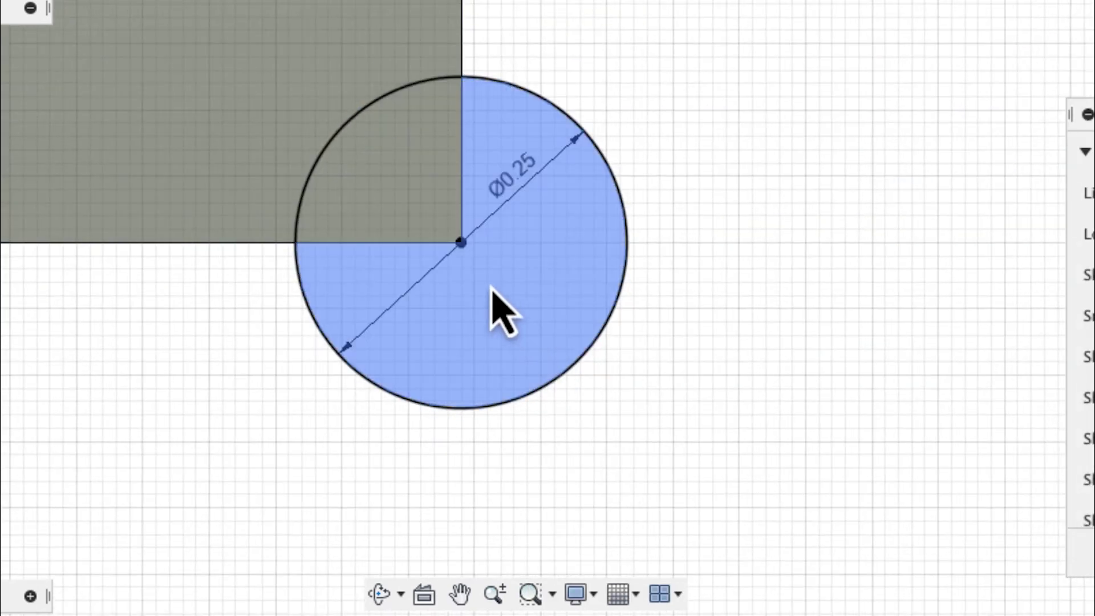
pyautogui.click(464, 251)
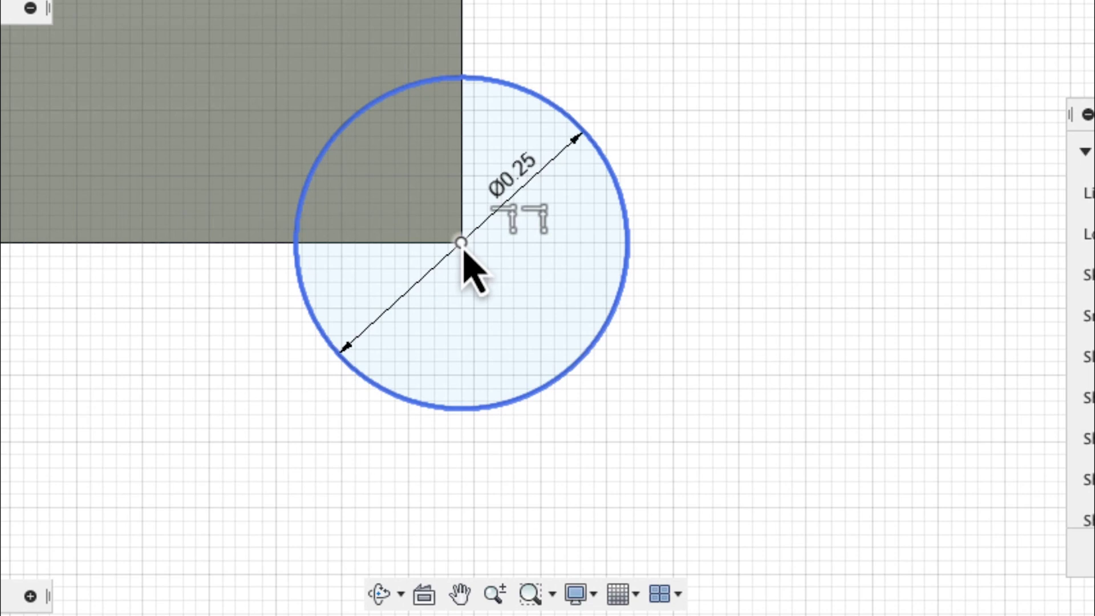
pyautogui.click(460, 243)
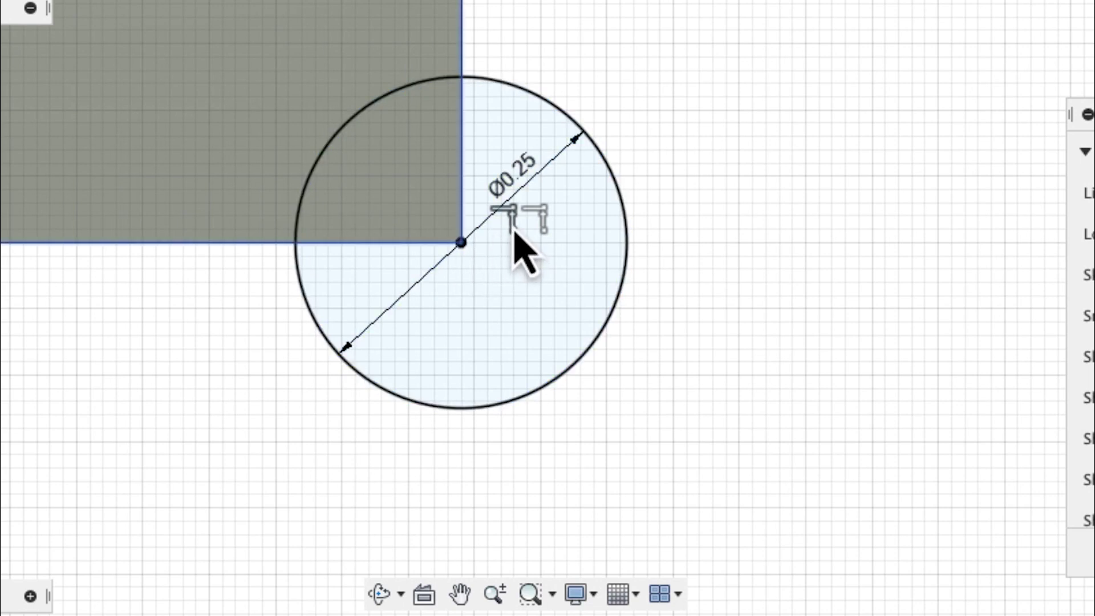
pyautogui.click(512, 227)
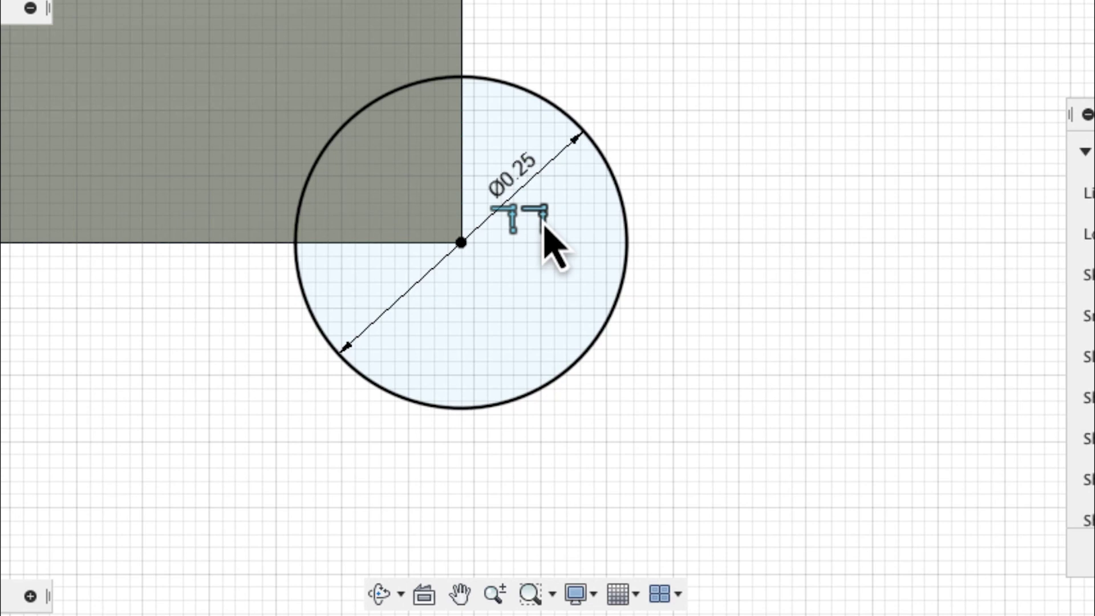
pyautogui.press('Delete')
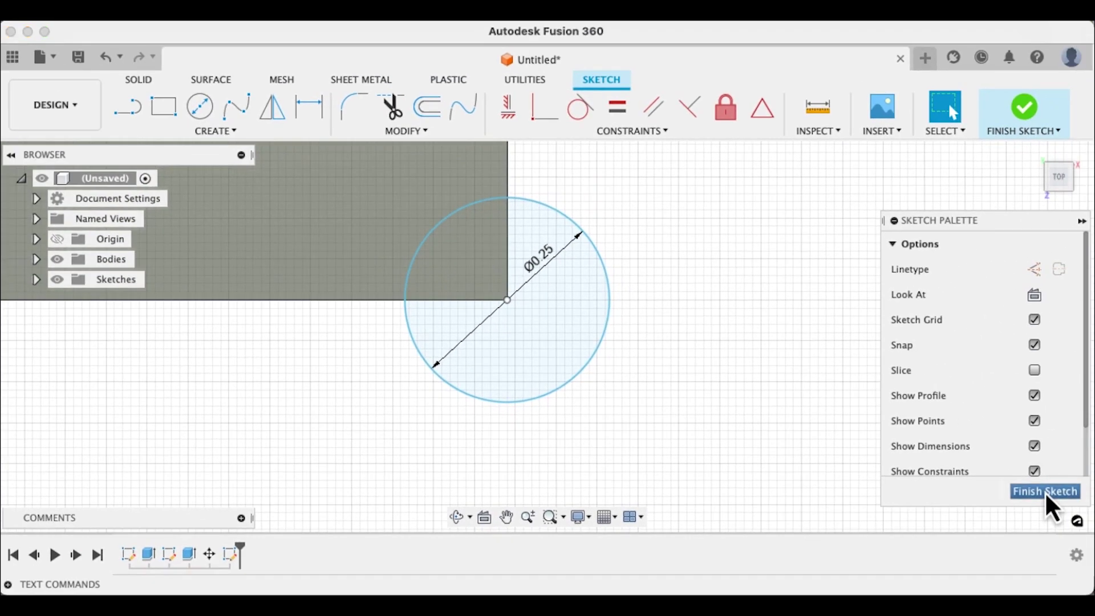
pyautogui.click(1070, 501)
# Step: Bring the small corner circle into view and start a Move on it
pyautogui.scroll(2, 643, 300)
pyautogui.scroll(-4, 644, 301)
pyautogui.scroll(-2, 649, 311)
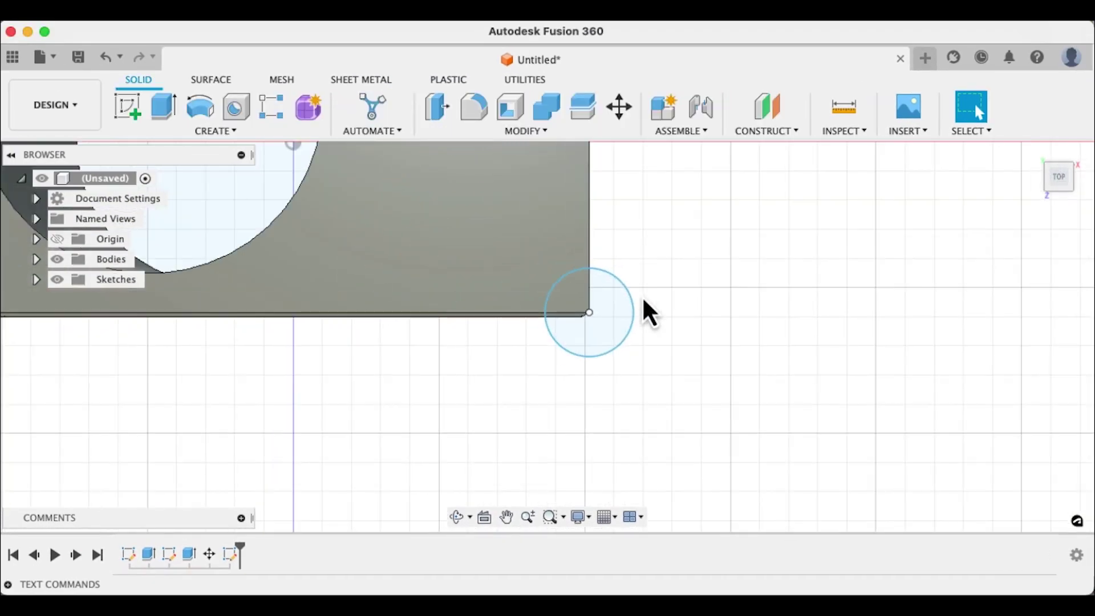
pyautogui.moveTo(656, 282); pyautogui.dragTo(643, 311, button='middle')
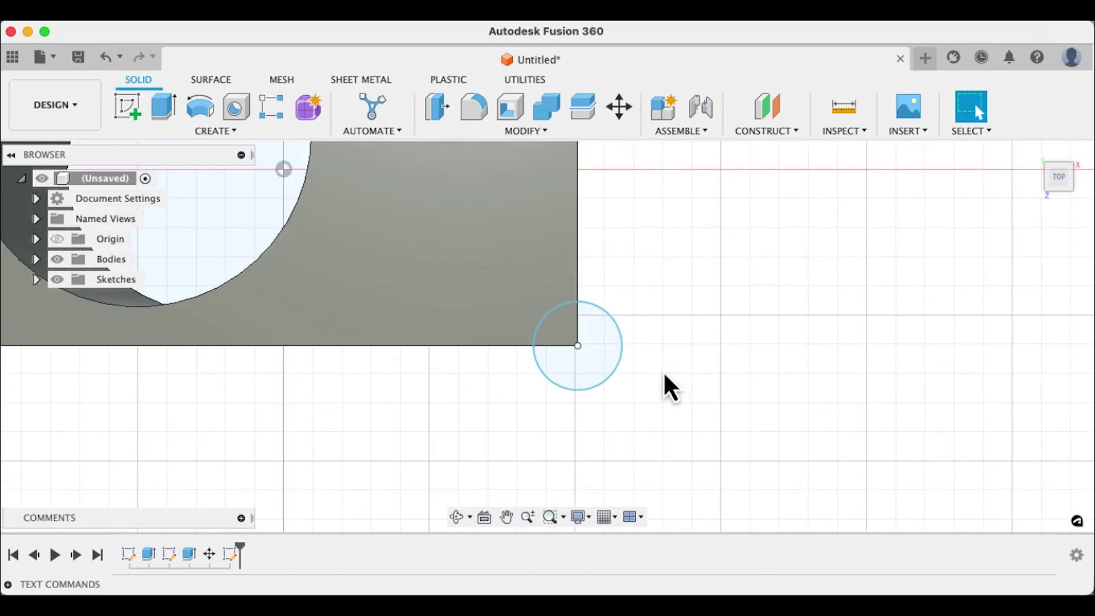
pyautogui.rightClick(624, 359)
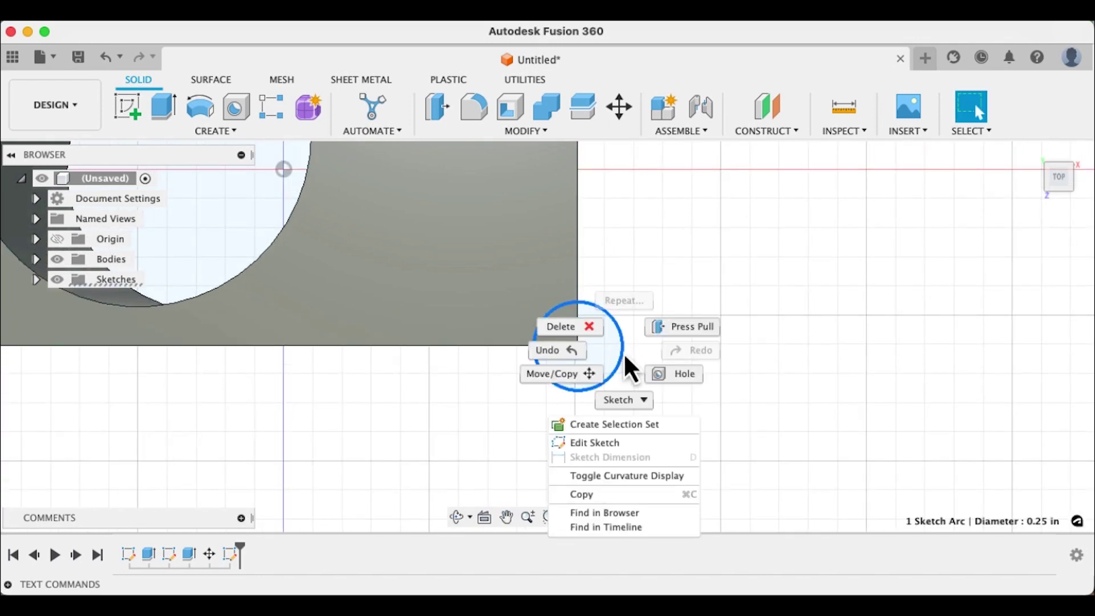
pyautogui.click(549, 375)
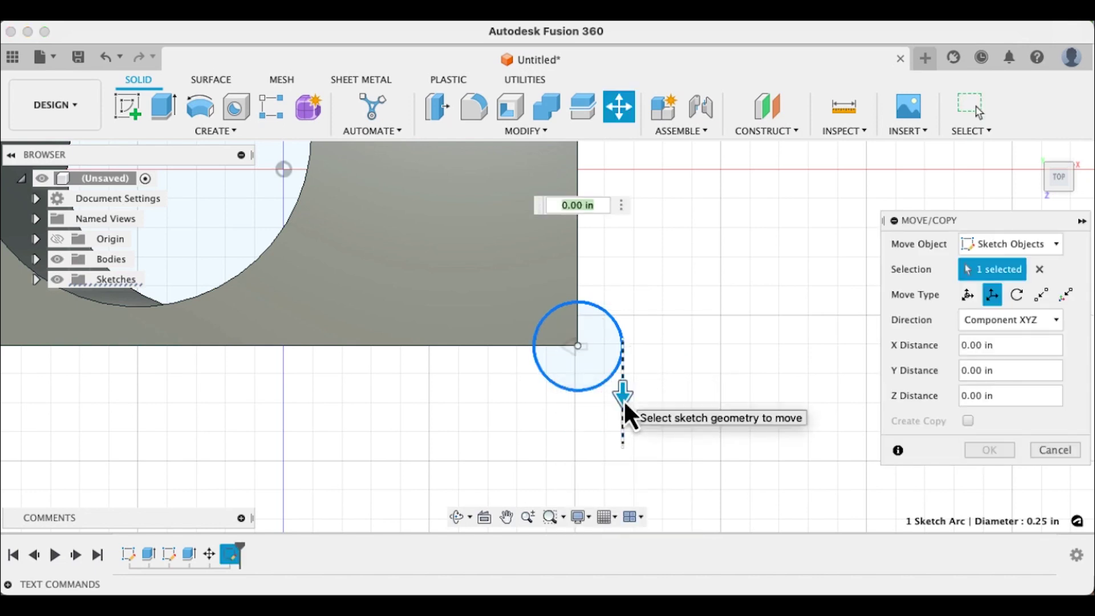
# Step: Move the small circle -0.25 in along Y and 0.25 in along X onto the top face
pyautogui.moveTo(624, 399); pyautogui.dragTo(629, 359)
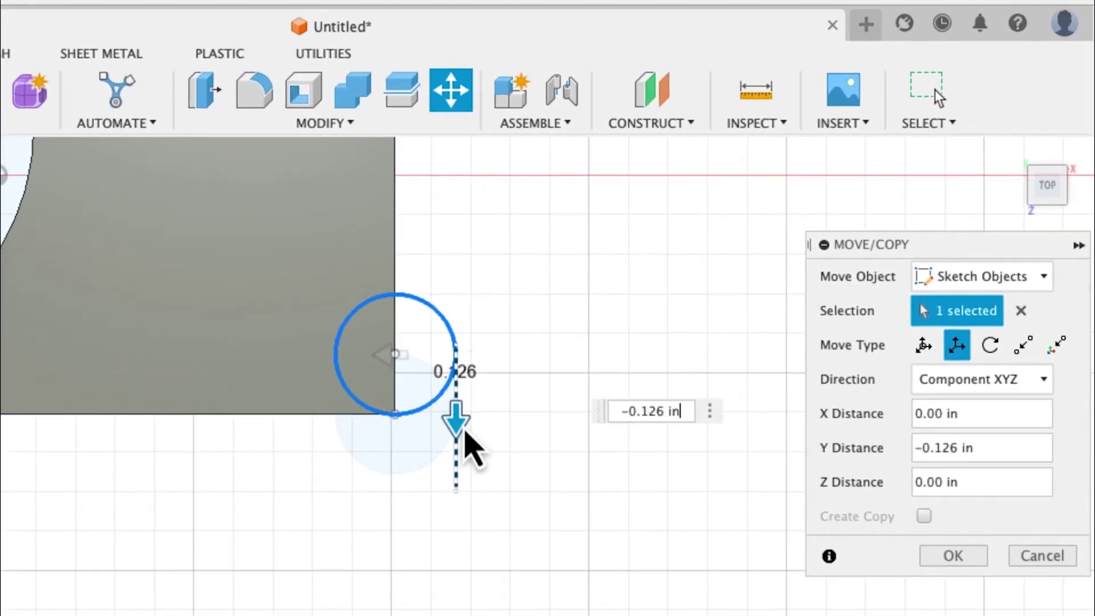
pyautogui.moveTo(465, 432); pyautogui.dragTo(451, 409)
pyautogui.click(665, 372)
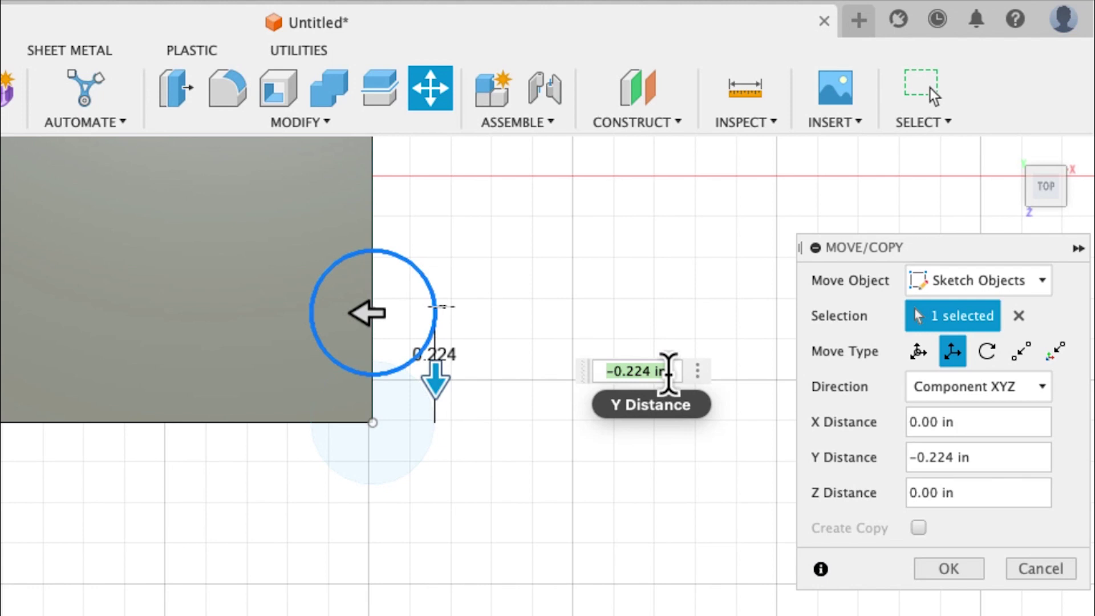
pyautogui.write('.25')
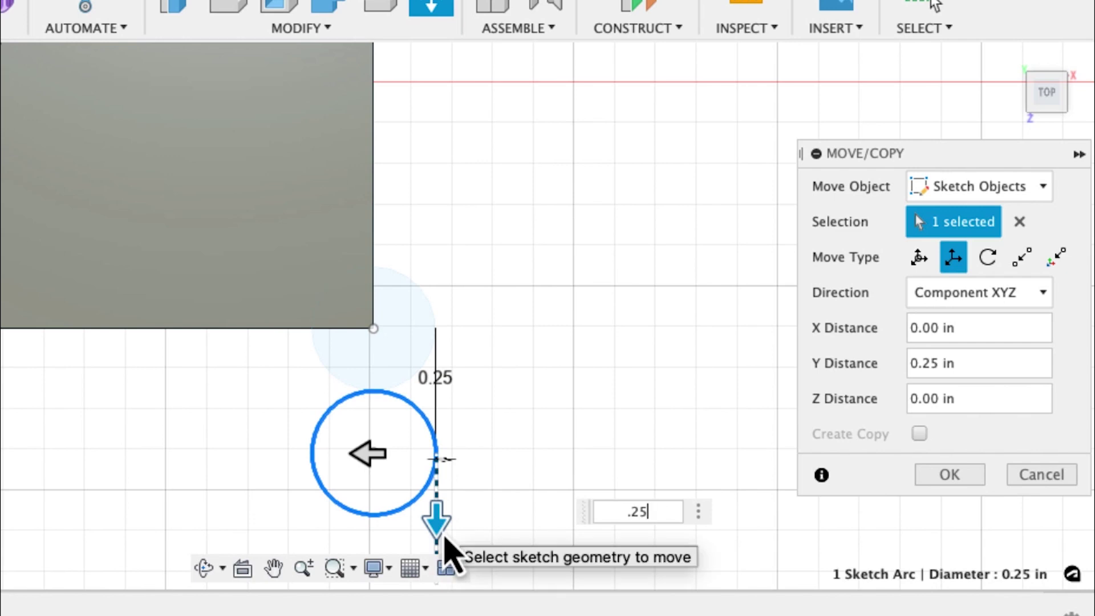
pyautogui.moveTo(439, 533); pyautogui.dragTo(415, 280)
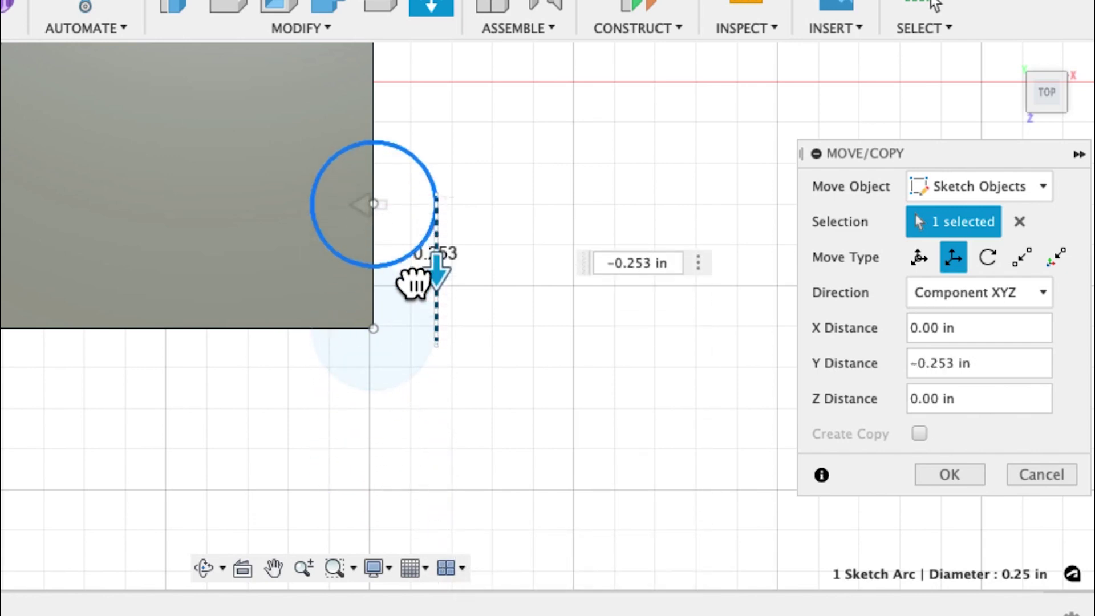
pyautogui.moveTo(677, 255); pyautogui.dragTo(641, 265)
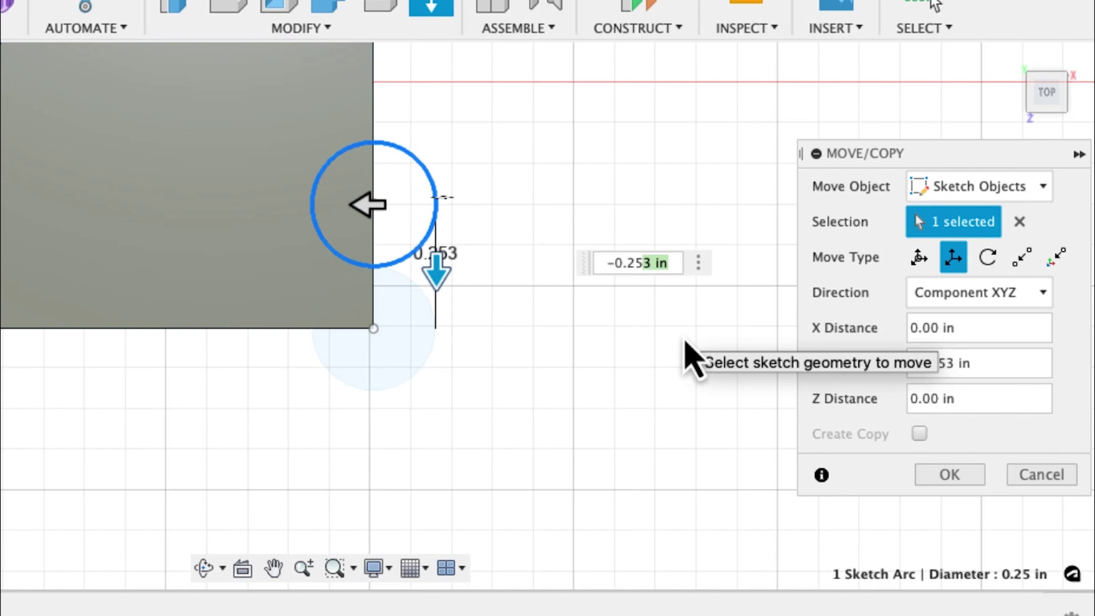
pyautogui.press('BackSpace')
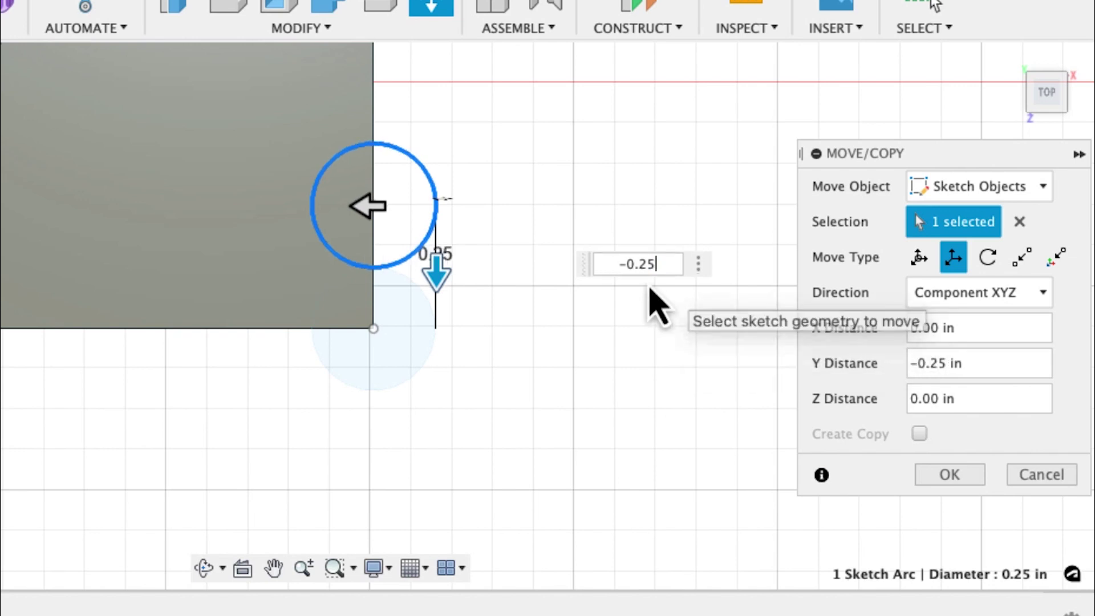
pyautogui.click(367, 215)
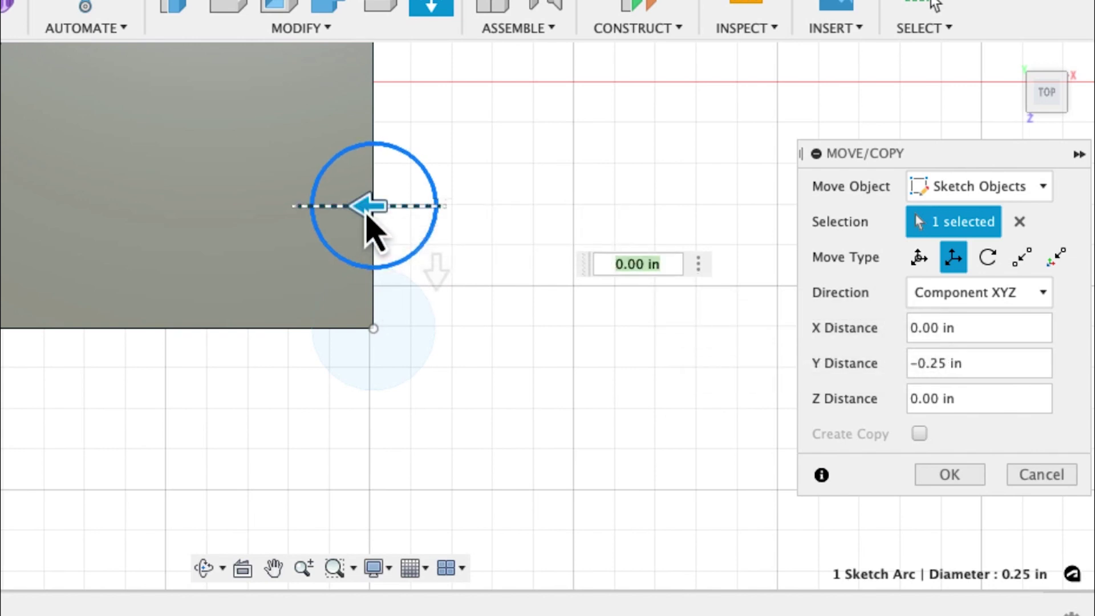
pyautogui.moveTo(365, 213); pyautogui.dragTo(245, 208)
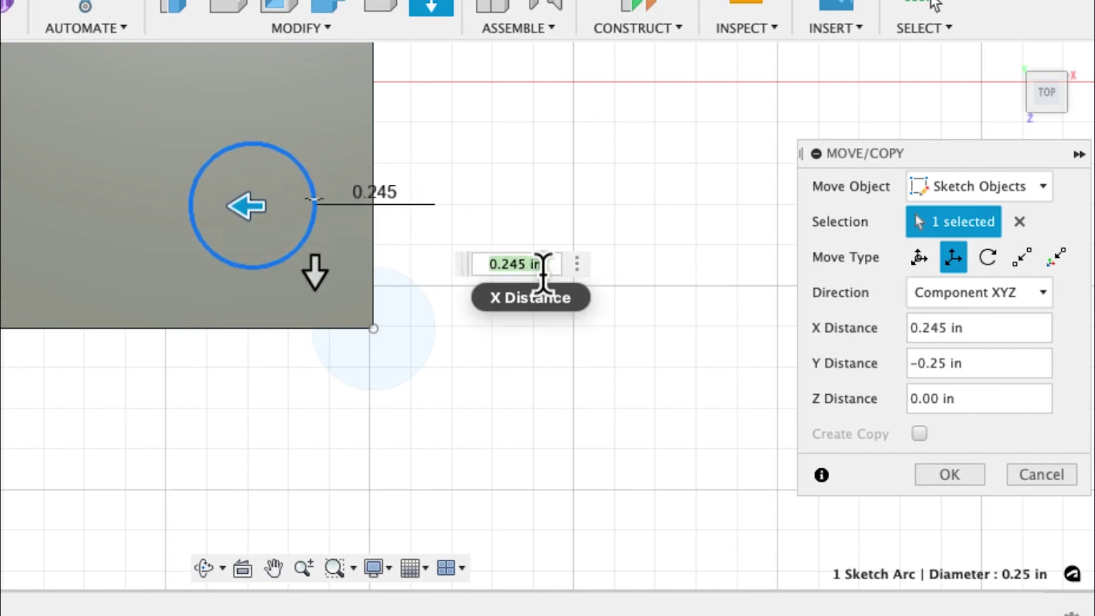
pyautogui.moveTo(543, 268); pyautogui.dragTo(512, 268)
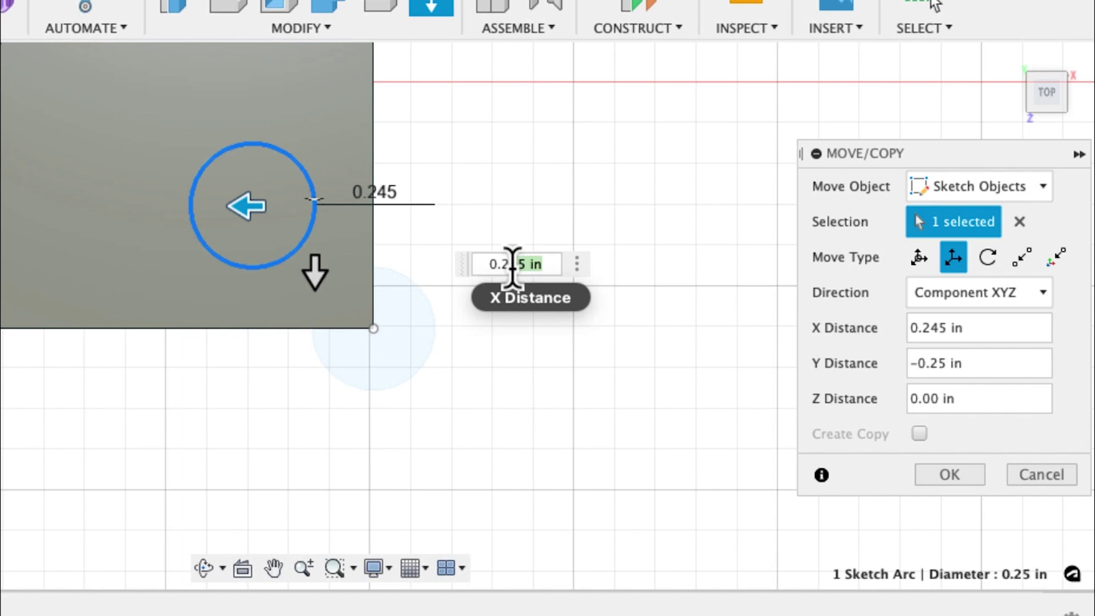
pyautogui.write('5')
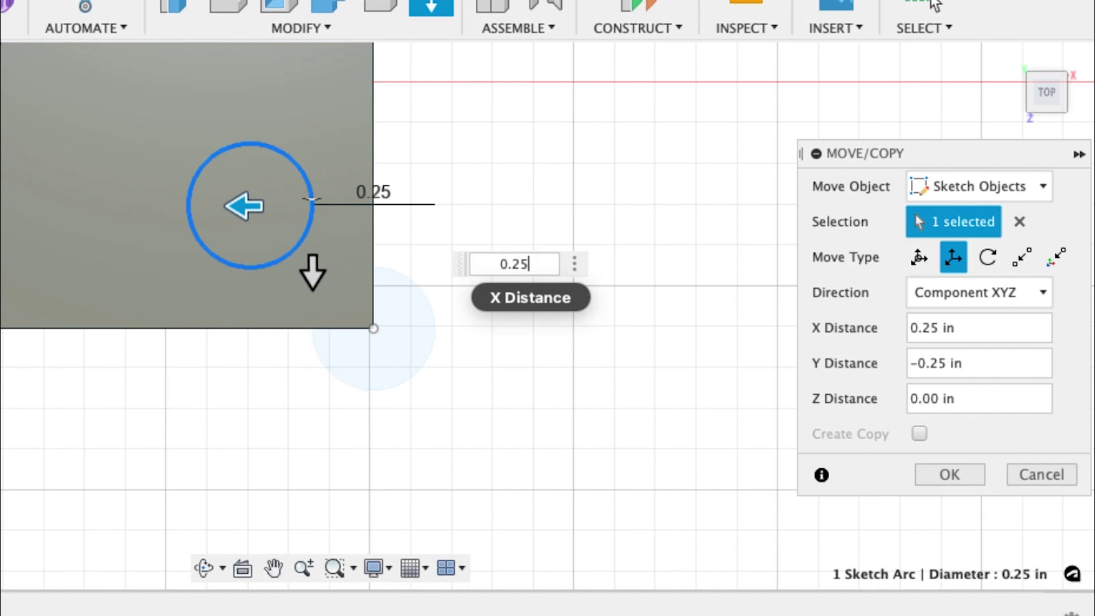
pyautogui.press('Return')
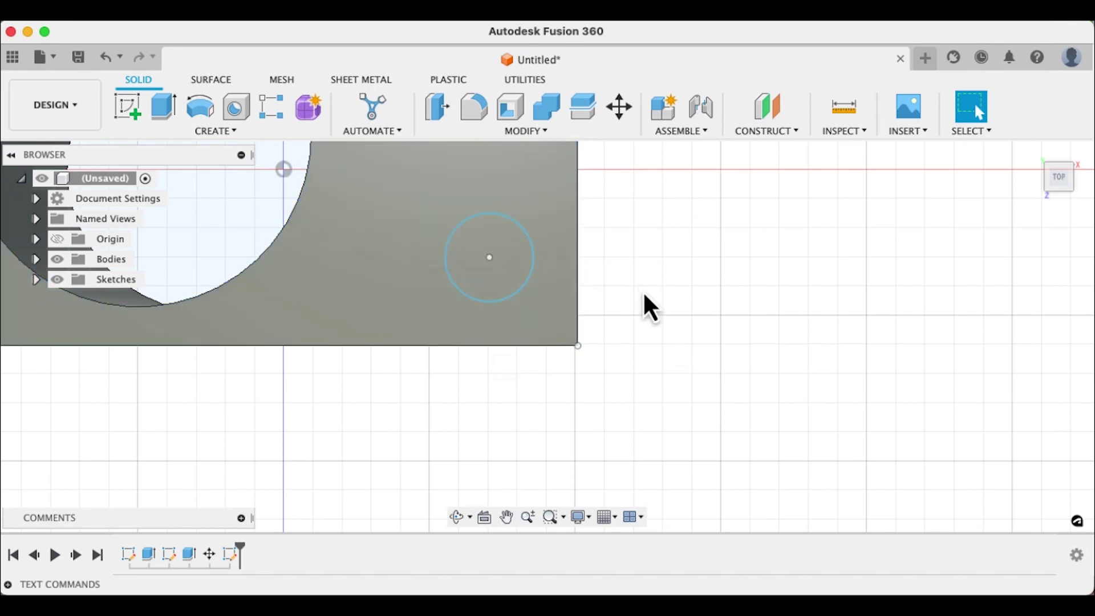
# Step: Return to the home view and start Press Pull on the small circle profile
pyautogui.click(1035, 152)
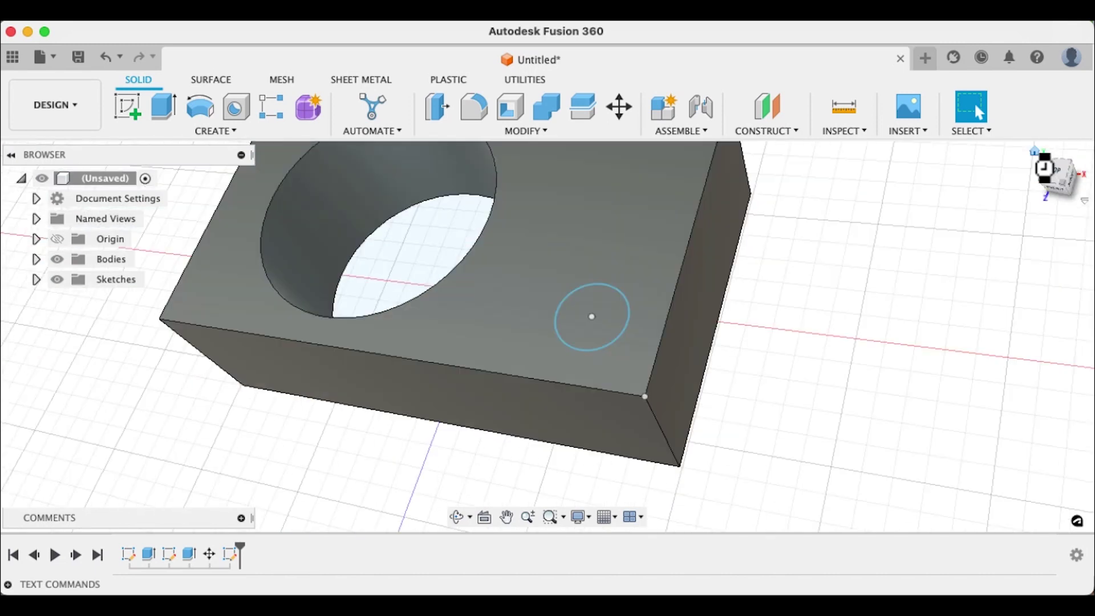
pyautogui.moveTo(794, 464); pyautogui.dragTo(737, 381, button='middle')
pyautogui.scroll(3, 765, 400)
pyautogui.scroll(-5, 765, 399)
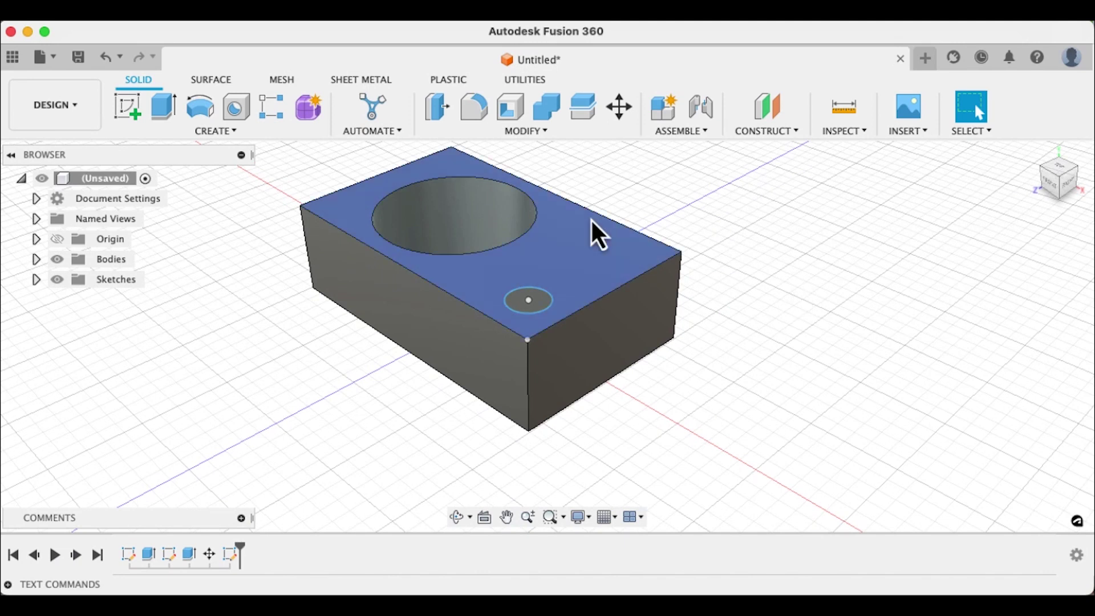
pyautogui.press('q')
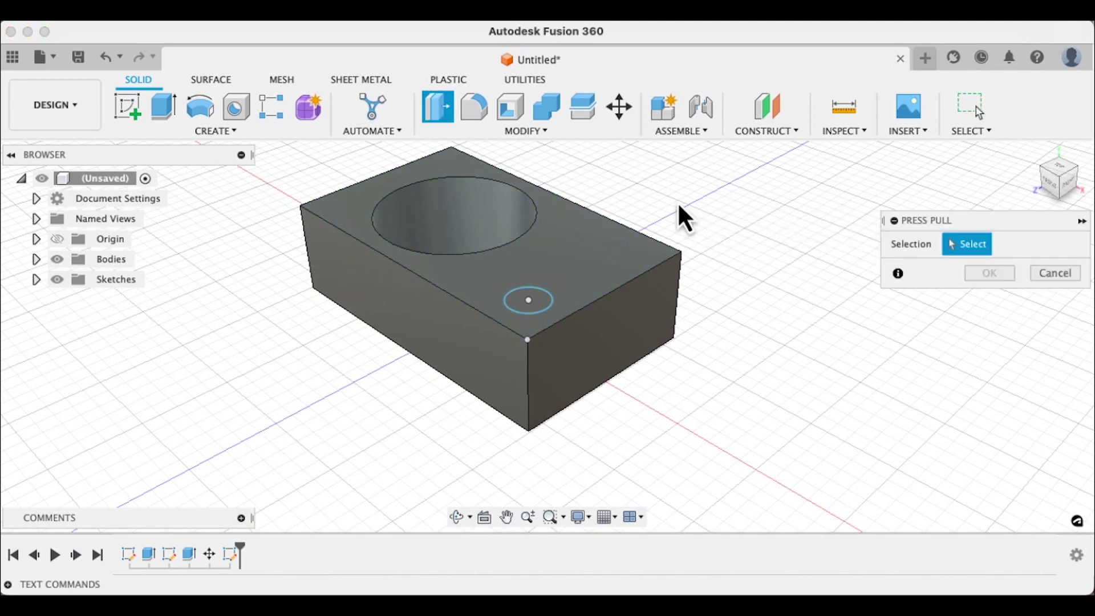
pyautogui.click(538, 305)
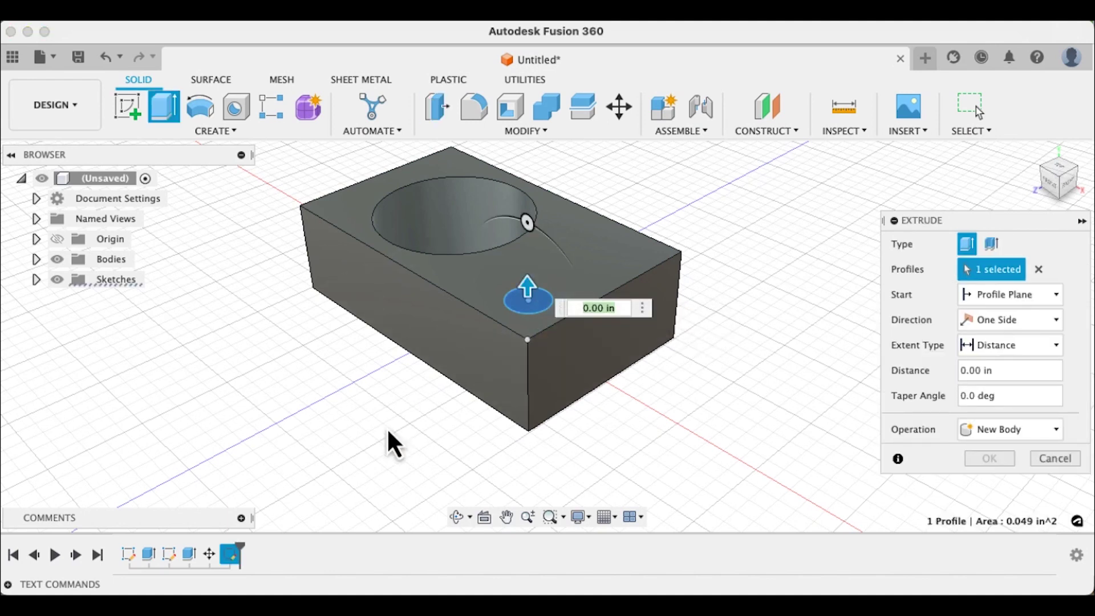
# Step: Cut the small circle -0.59 in through the block as the lanyard hole
pyautogui.keyDown('shift'); pyautogui.moveTo(388, 432); pyautogui.dragTo(522, 369, button='middle'); pyautogui.keyUp('shift')
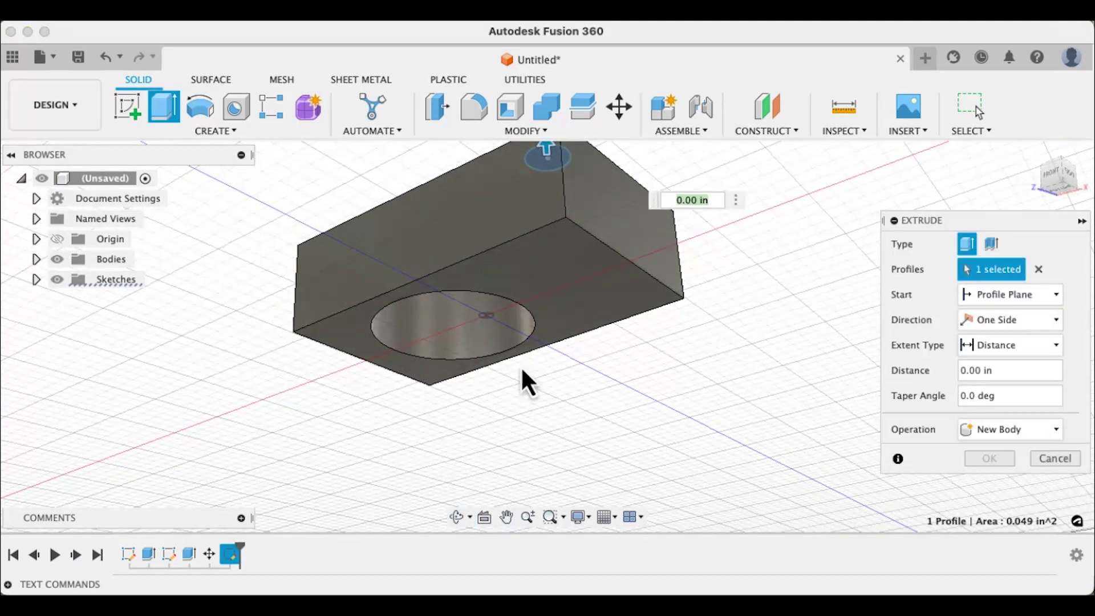
pyautogui.moveTo(547, 149); pyautogui.dragTo(547, 269)
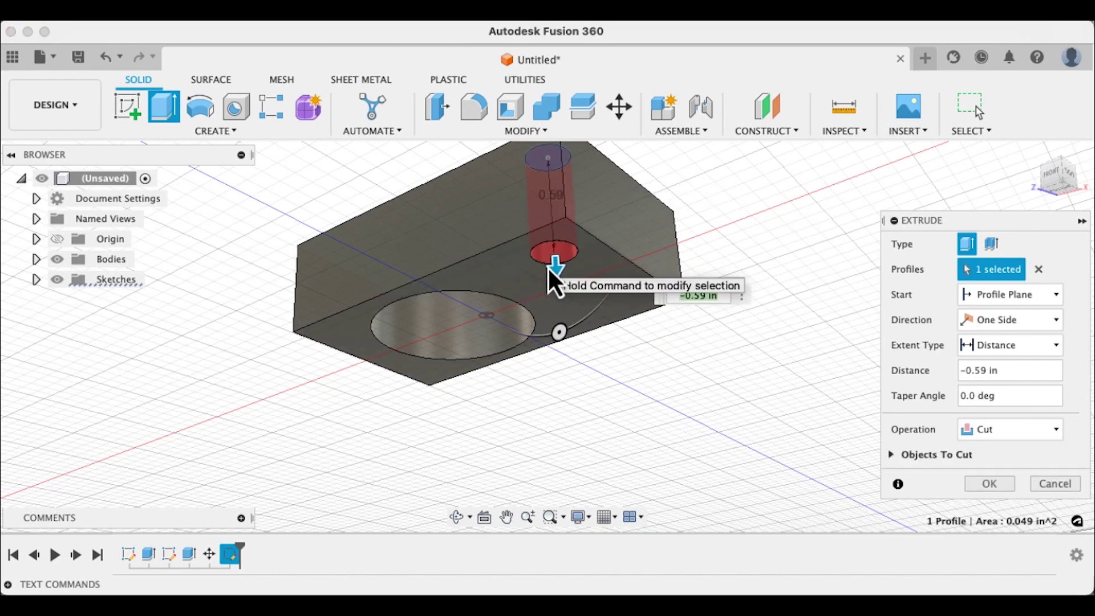
pyautogui.click(981, 485)
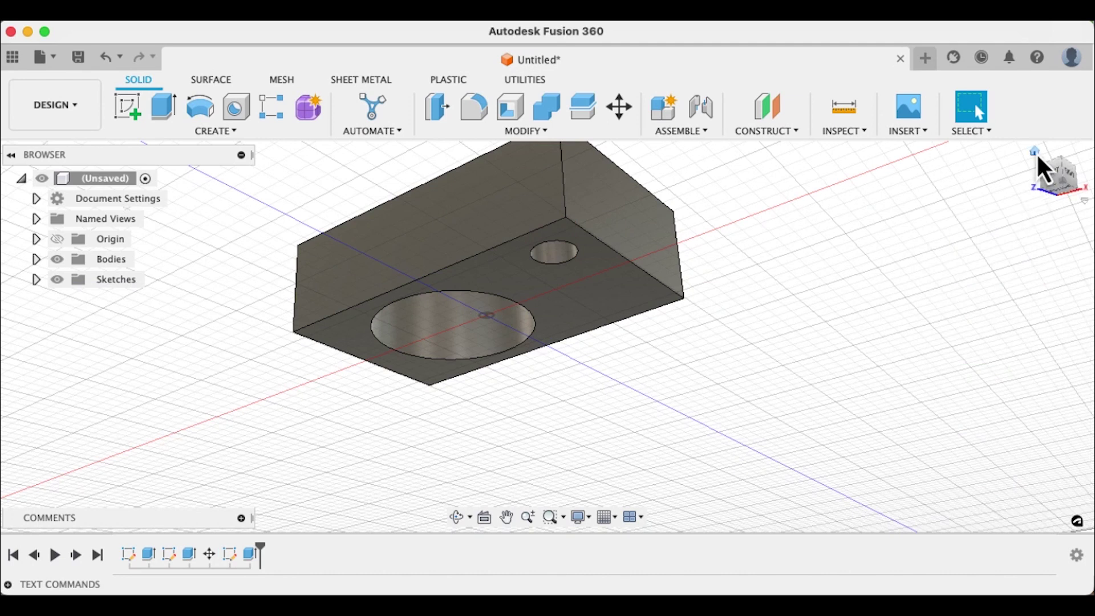
pyautogui.click(1035, 152)
pyautogui.moveTo(846, 436); pyautogui.dragTo(716, 391, button='middle')
pyautogui.scroll(-3, 832, 400)
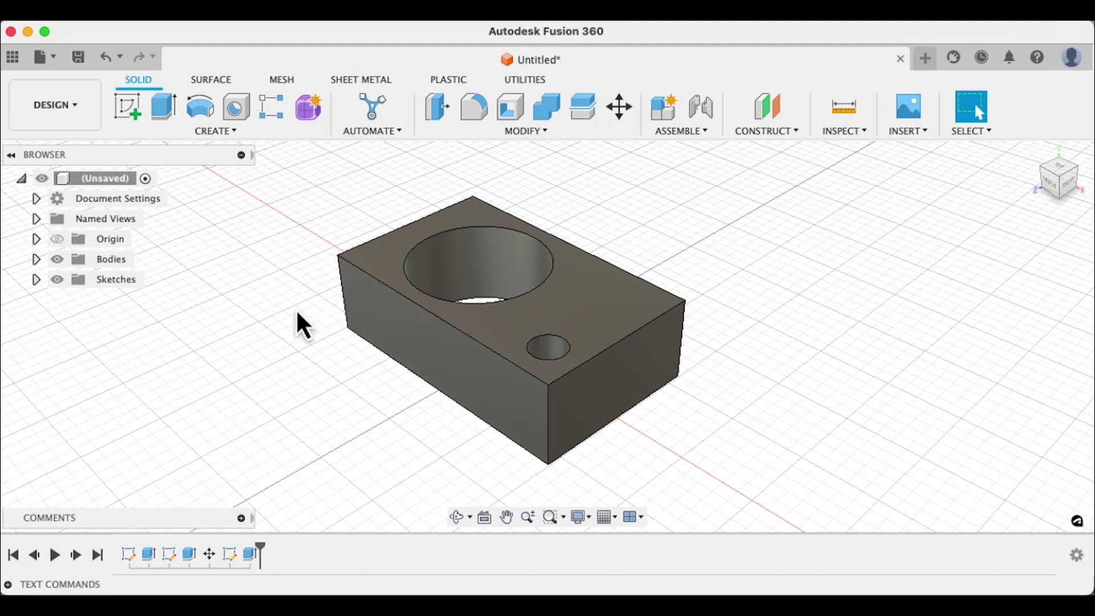
pyautogui.keyDown('shift'); pyautogui.moveTo(297, 313); pyautogui.dragTo(321, 320, button='middle'); pyautogui.keyUp('shift')
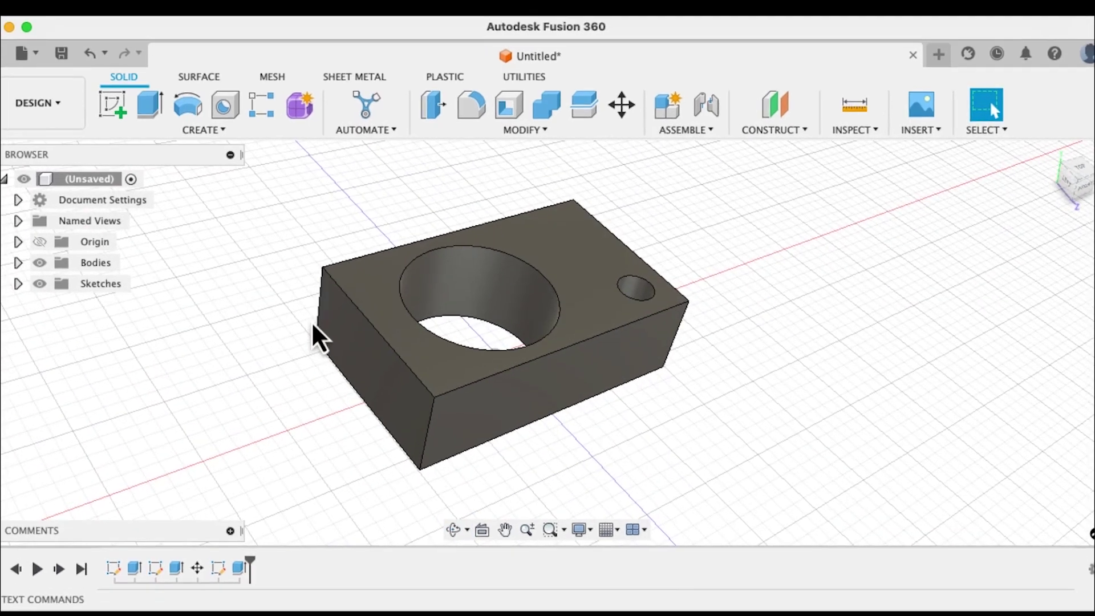
# Step: Fillet the block's two left vertical edges with a 0.34 in radius
pyautogui.click(518, 130)
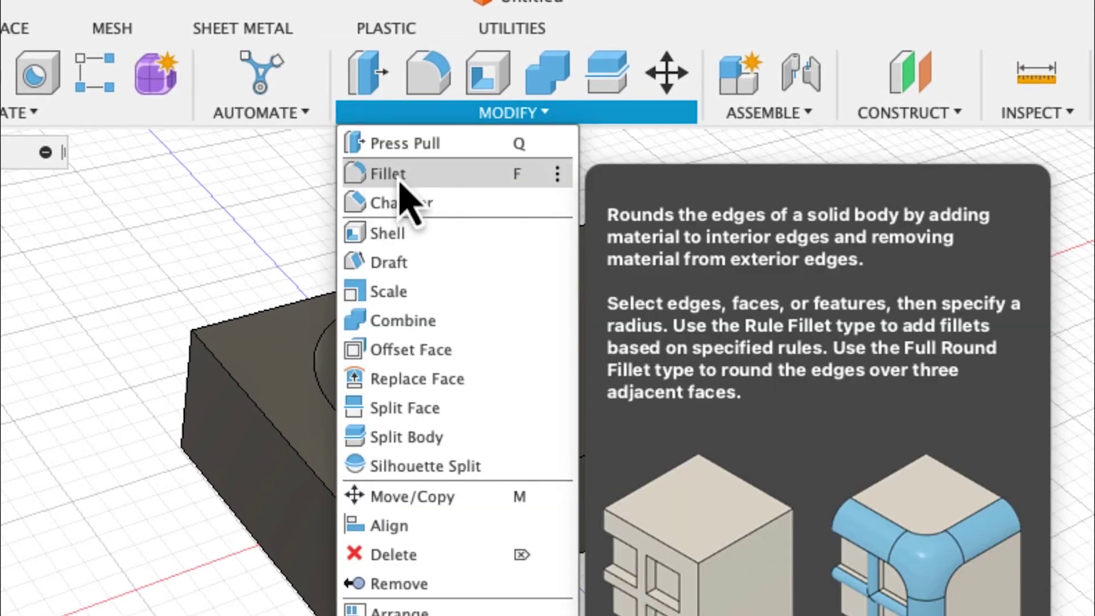
pyautogui.click(399, 174)
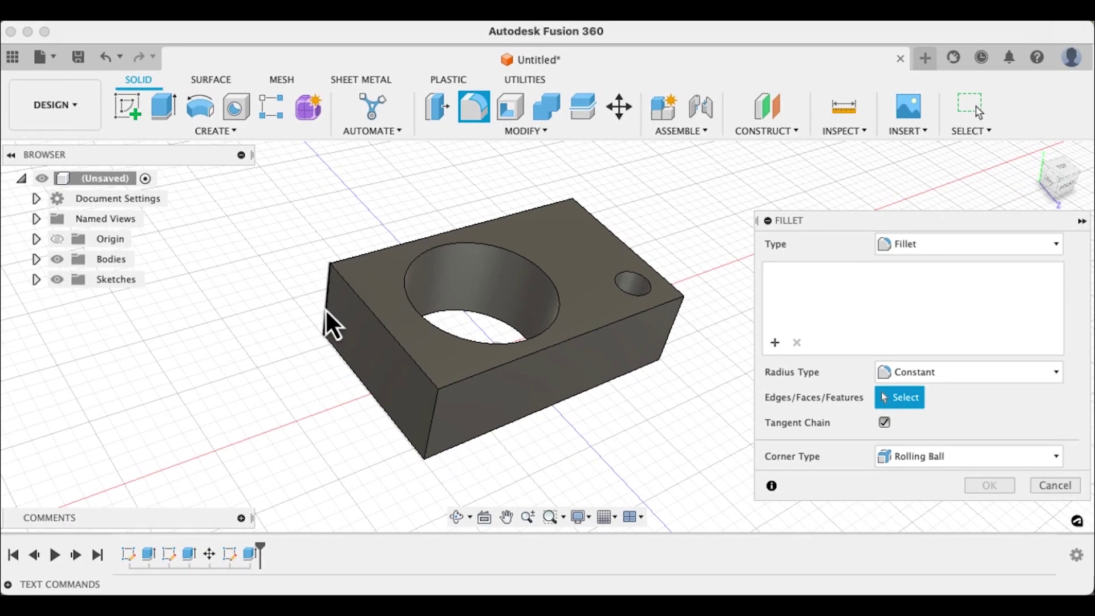
pyautogui.click(329, 312)
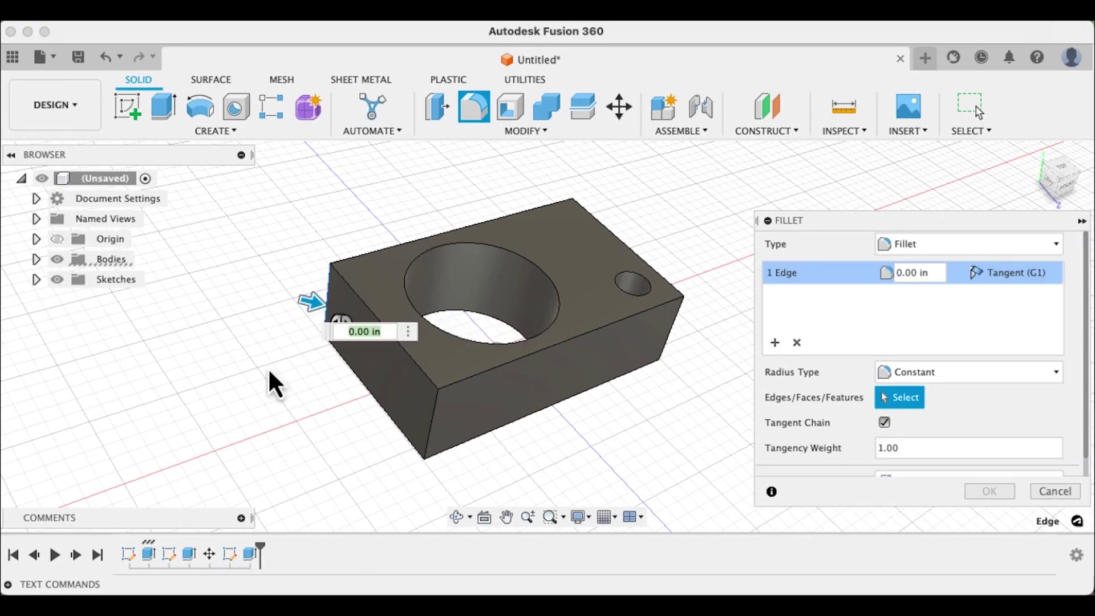
pyautogui.click(436, 432)
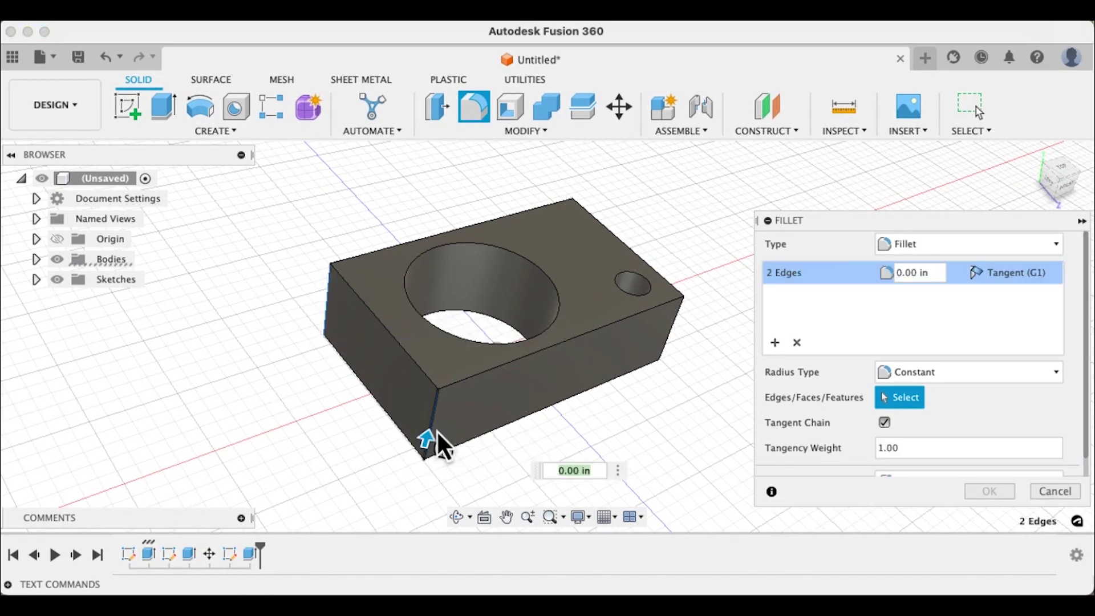
pyautogui.click(1063, 168)
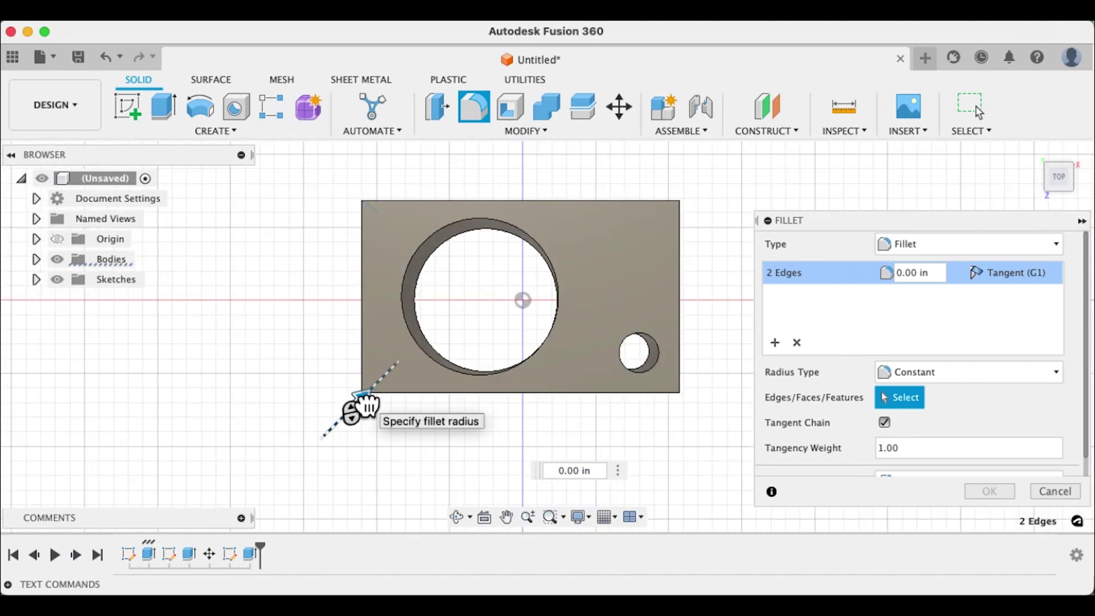
pyautogui.moveTo(361, 408); pyautogui.dragTo(386, 392)
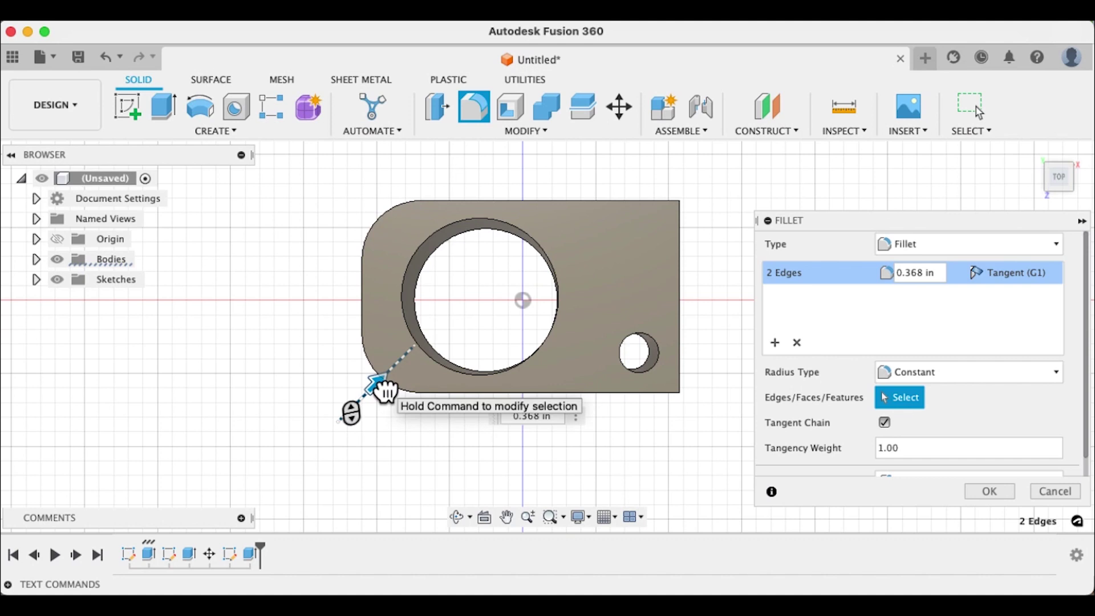
pyautogui.moveTo(386, 392); pyautogui.dragTo(383, 391)
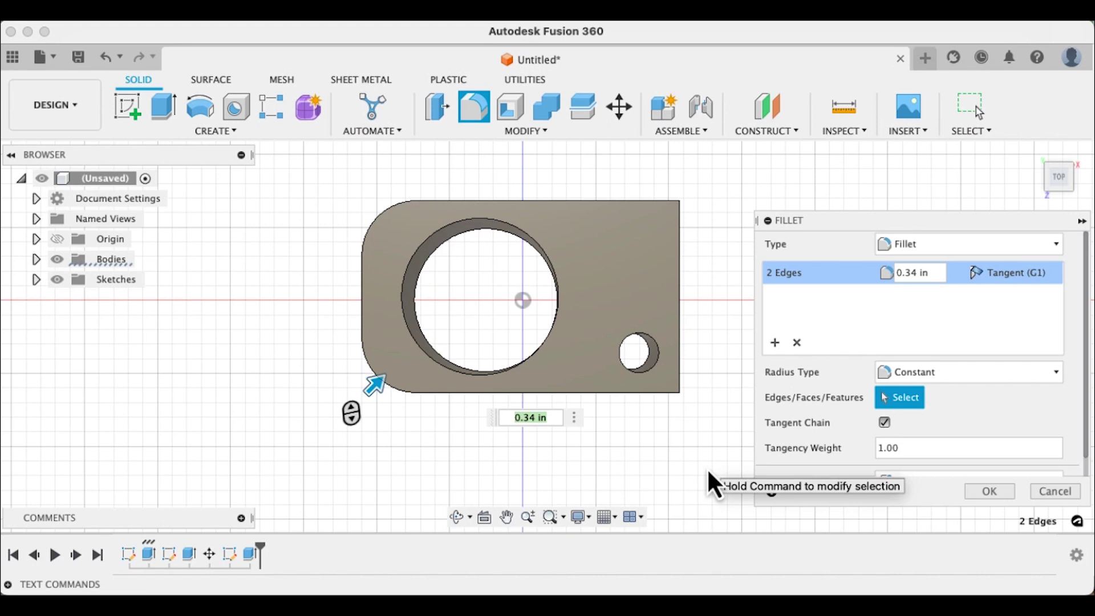
pyautogui.click(990, 492)
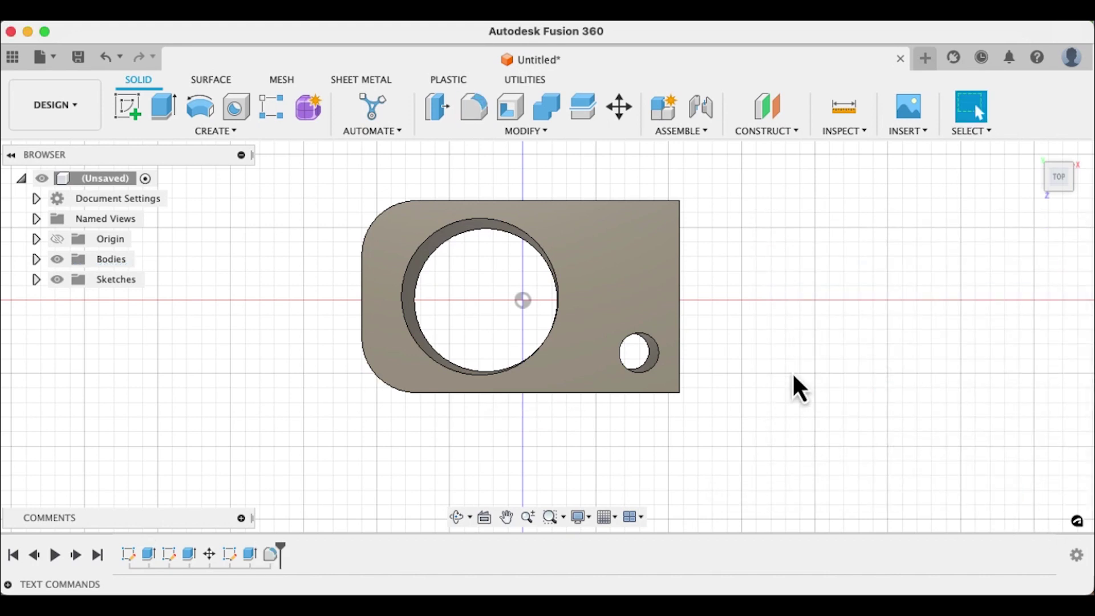
# Step: Fillet the two right-hand vertical corner edges with a 0.203 in radius
pyautogui.keyDown('shift'); pyautogui.moveTo(791, 374); pyautogui.dragTo(765, 372, button='middle'); pyautogui.keyUp('shift')
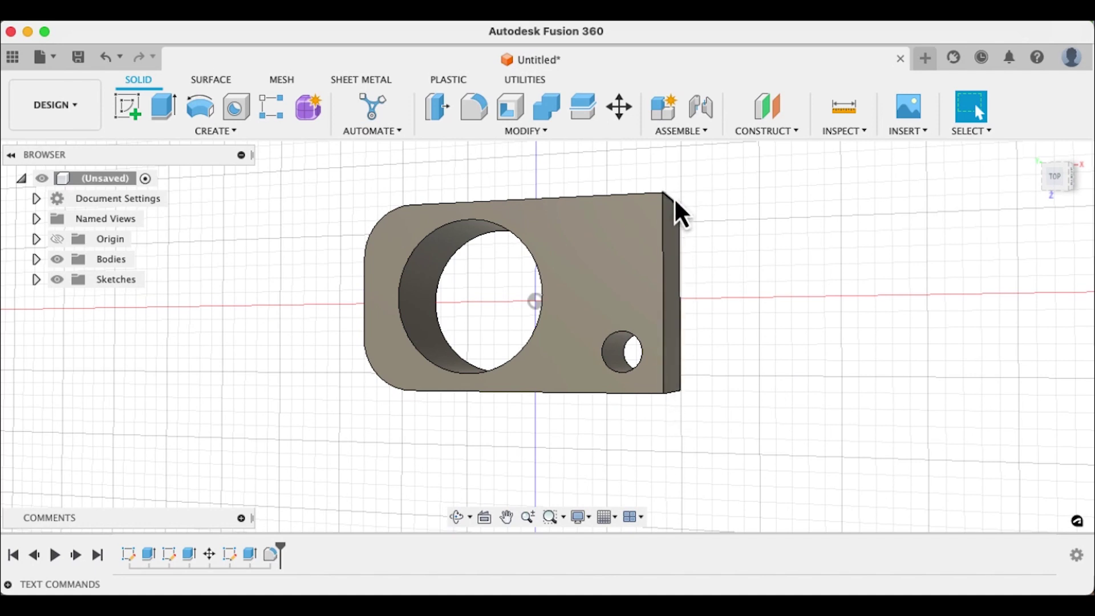
pyautogui.click(510, 131)
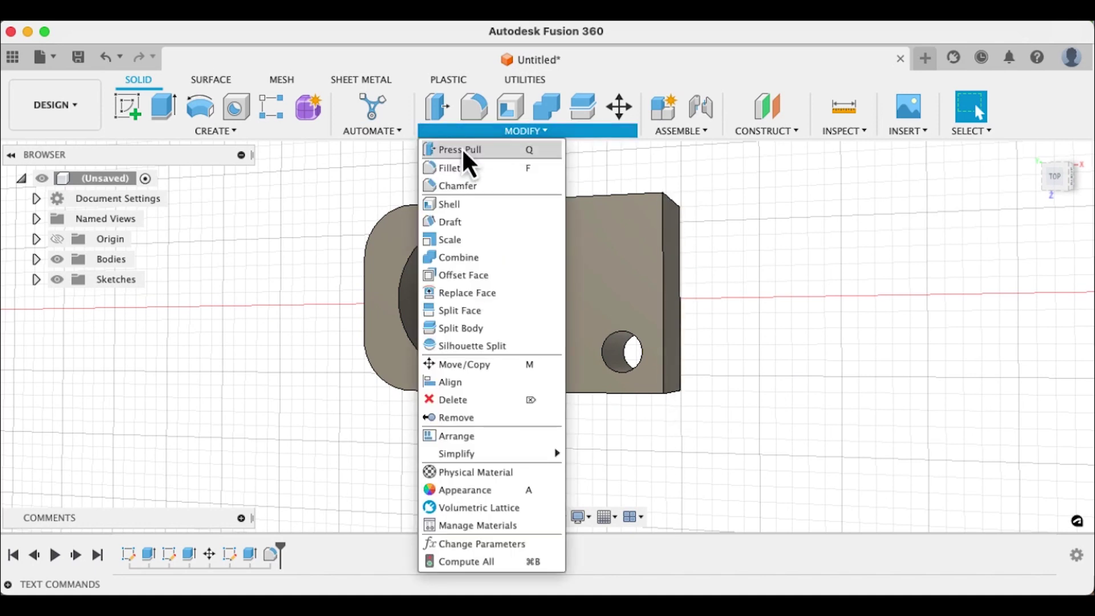
pyautogui.click(449, 172)
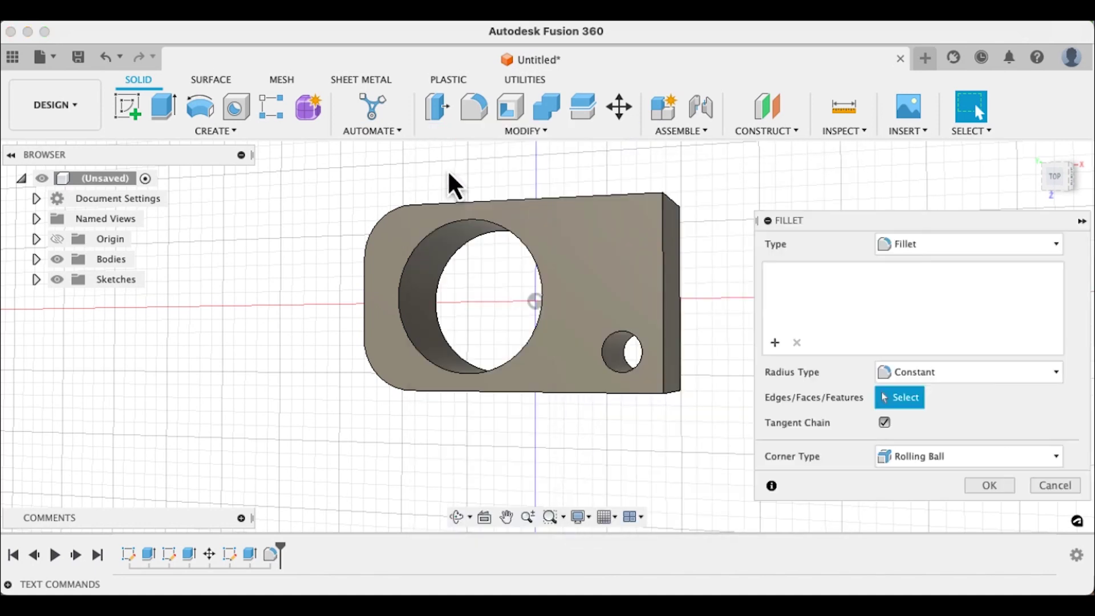
pyautogui.click(671, 203)
pyautogui.click(673, 393)
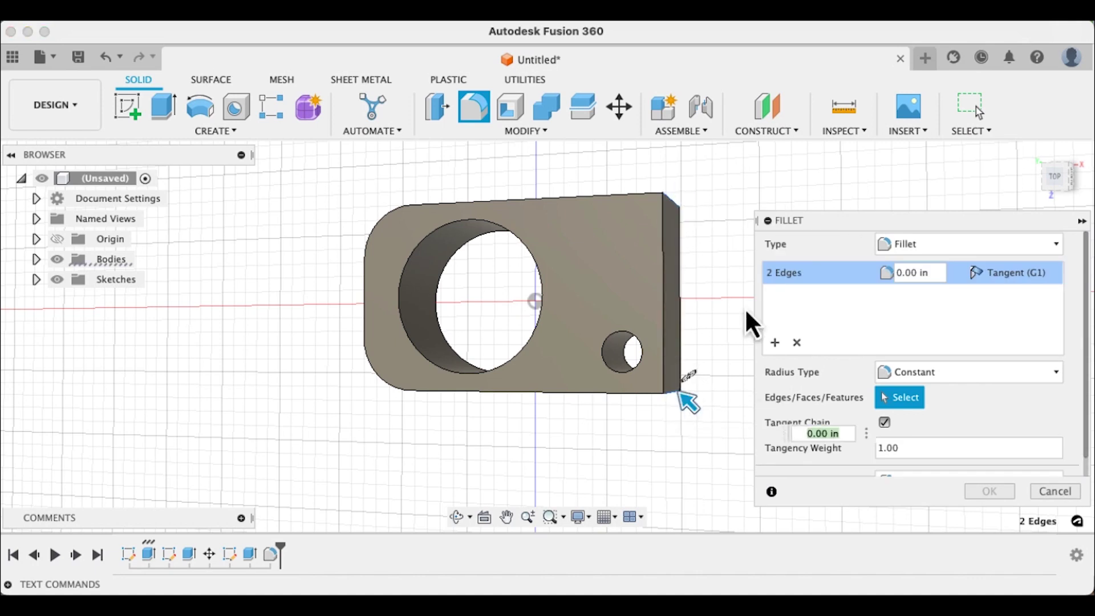
pyautogui.click(1054, 184)
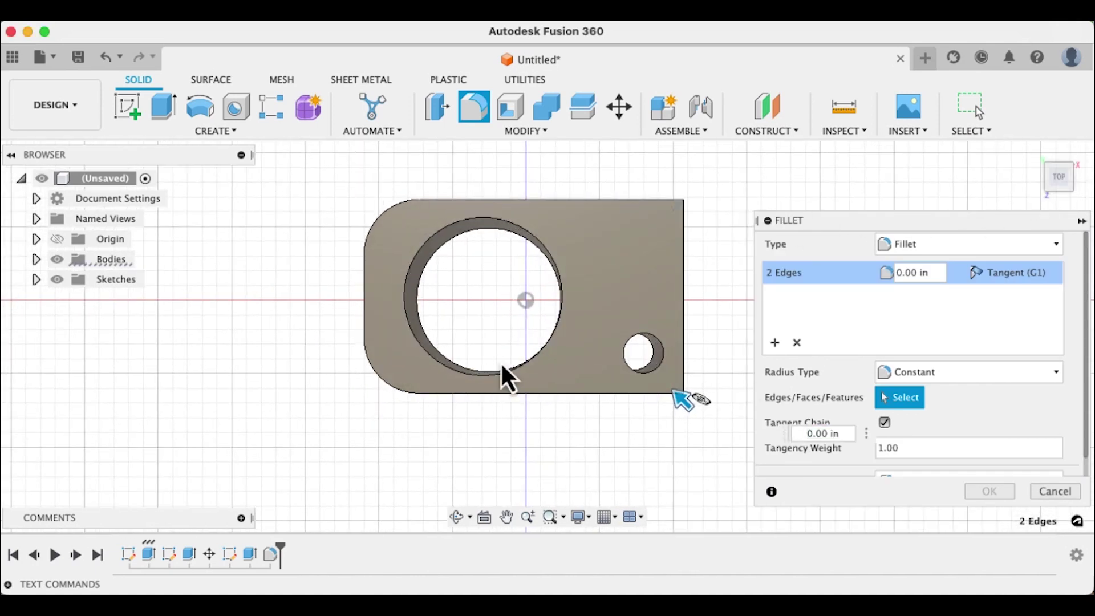
pyautogui.moveTo(683, 401)
pyautogui.mouseDown()
pyautogui.moveTo(671, 395)
pyautogui.moveTo(679, 403)
pyautogui.mouseUp()
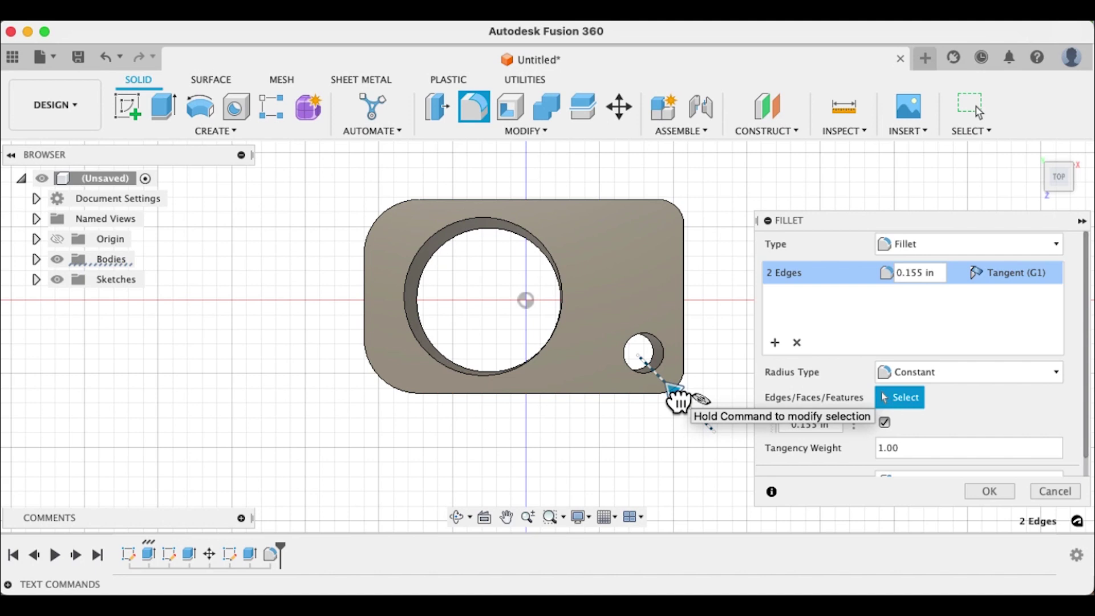
pyautogui.moveTo(679, 402); pyautogui.dragTo(675, 401)
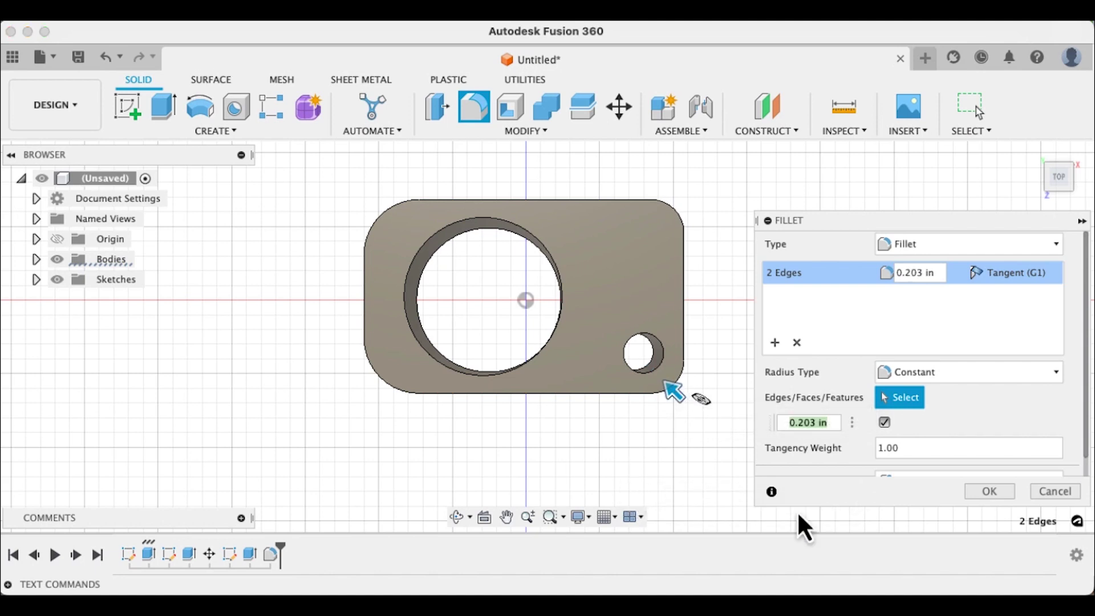
pyautogui.click(990, 493)
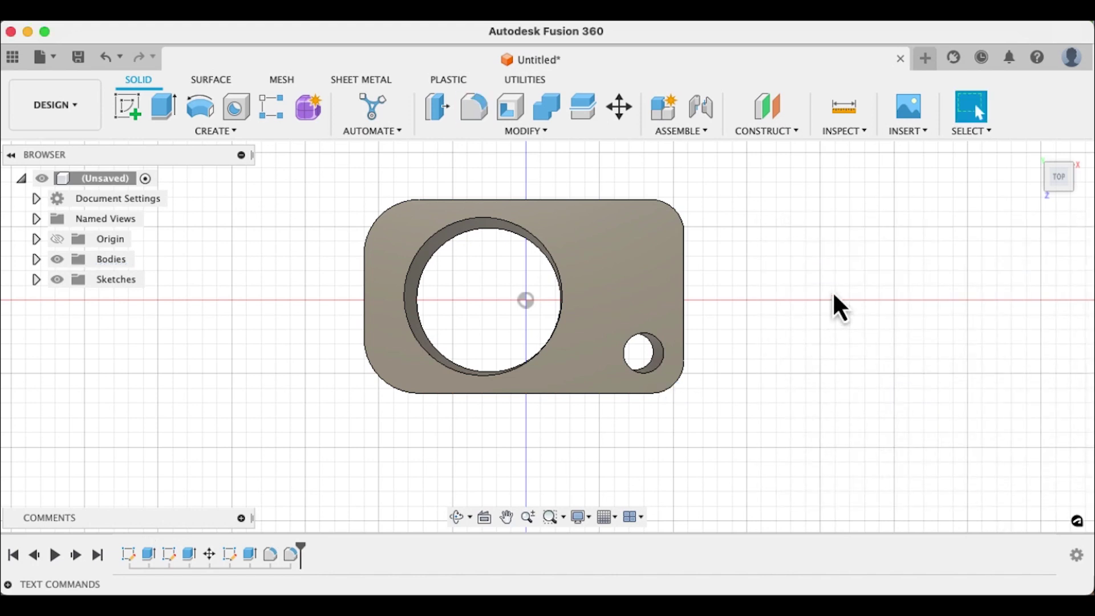
pyautogui.keyDown('shift'); pyautogui.moveTo(780, 374); pyautogui.dragTo(739, 321, button='middle'); pyautogui.keyUp('shift')
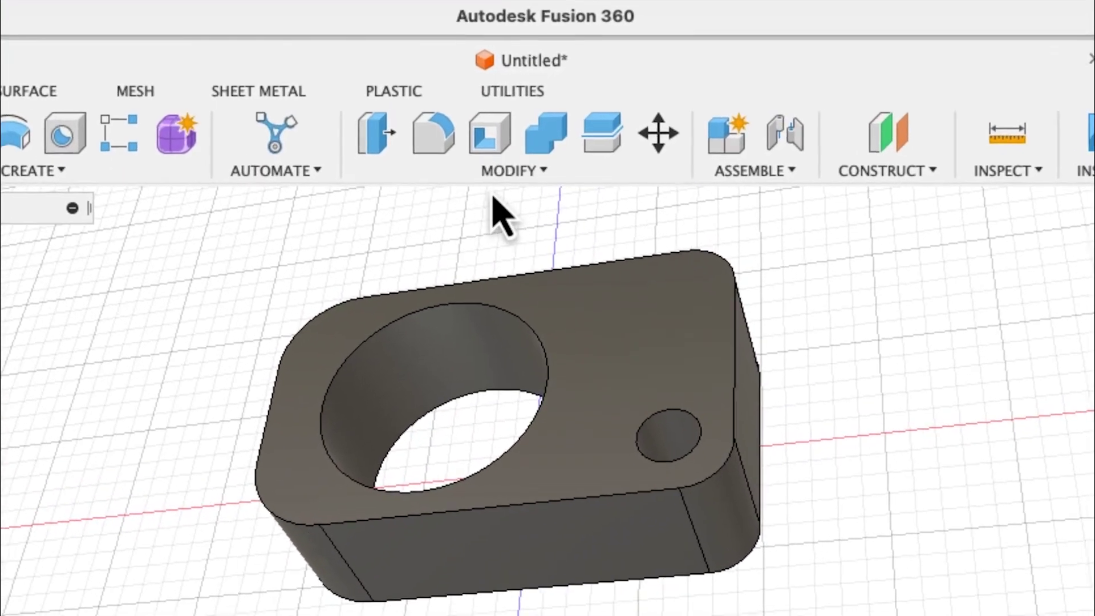
# Step: Chamfer the top and bottom outer edge loops with a 0.05 in distance
pyautogui.click(508, 180)
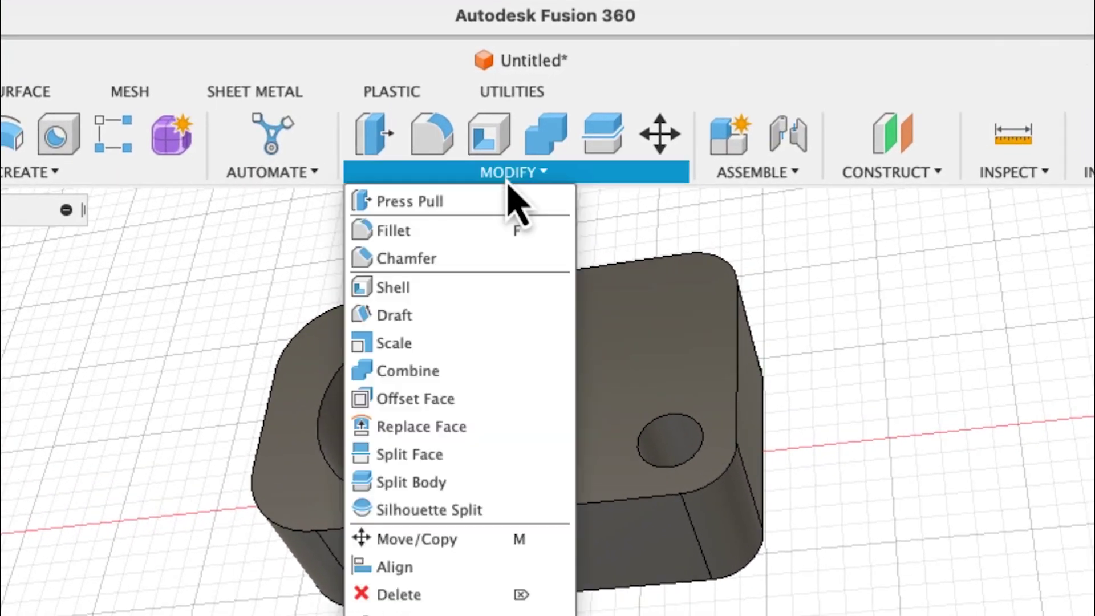
pyautogui.click(410, 259)
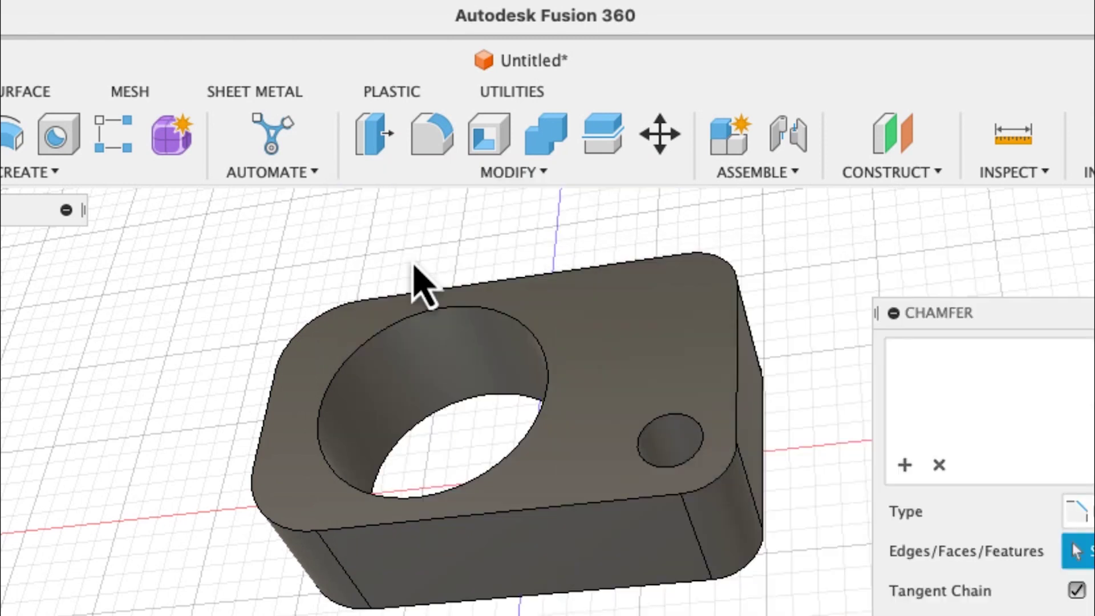
pyautogui.click(262, 447)
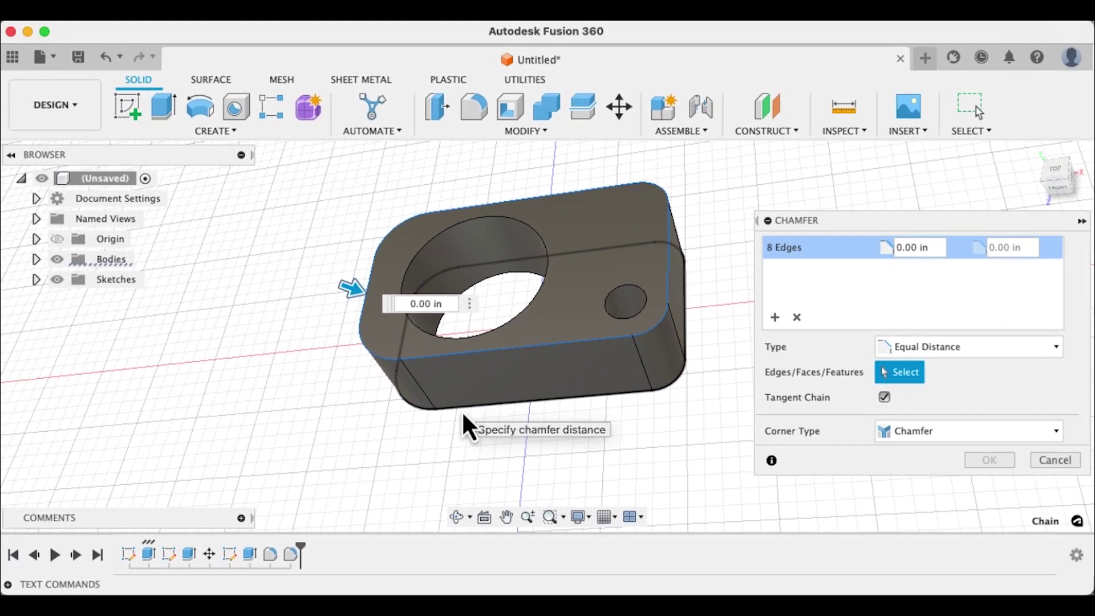
pyautogui.click(413, 613)
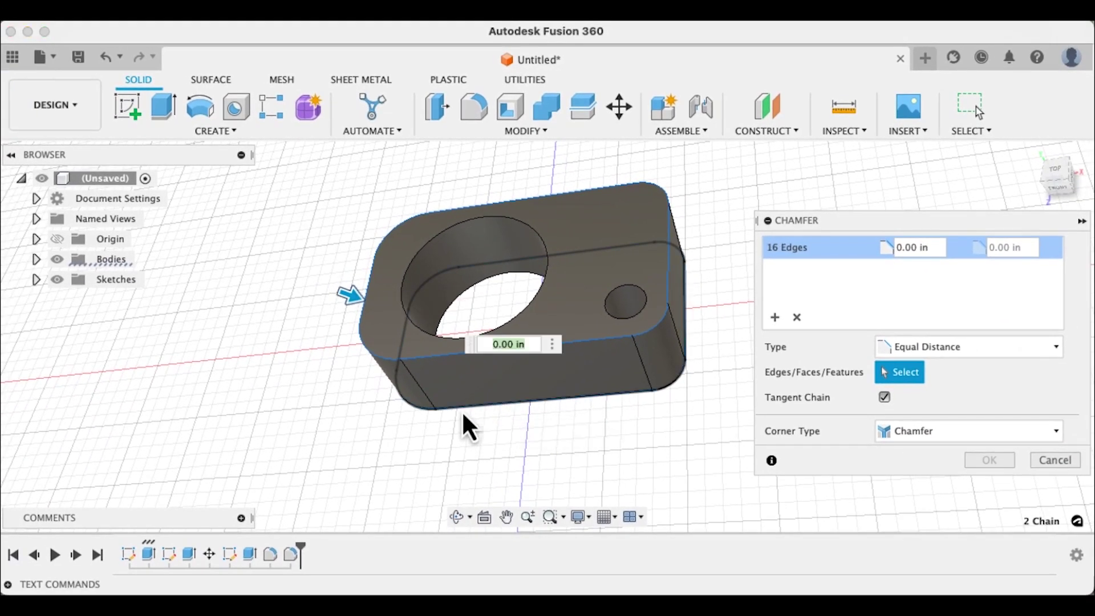
pyautogui.click(521, 345)
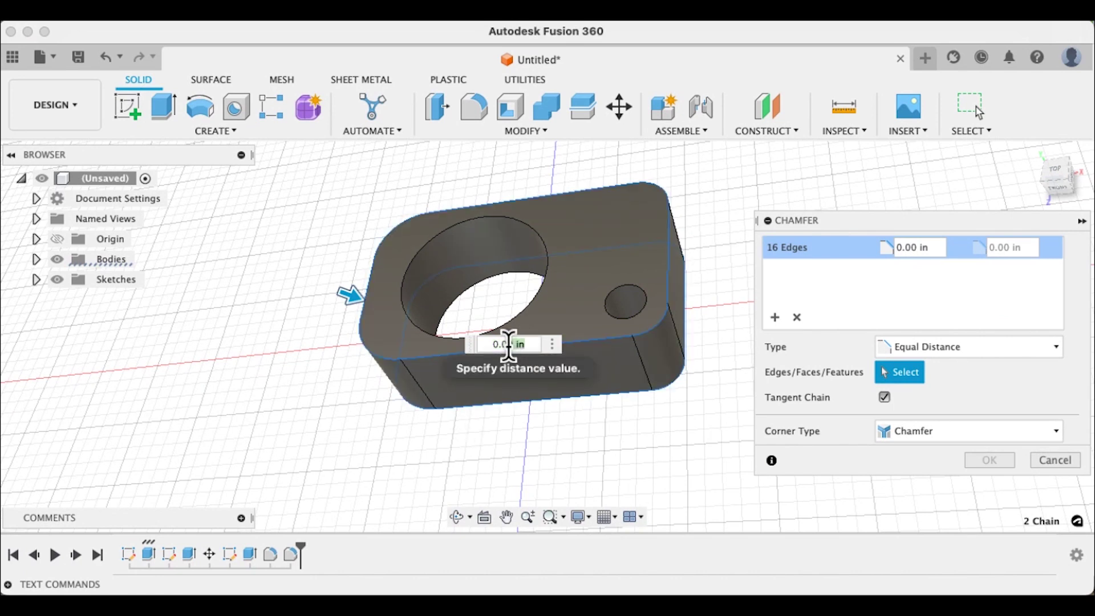
pyautogui.moveTo(507, 345); pyautogui.dragTo(516, 378)
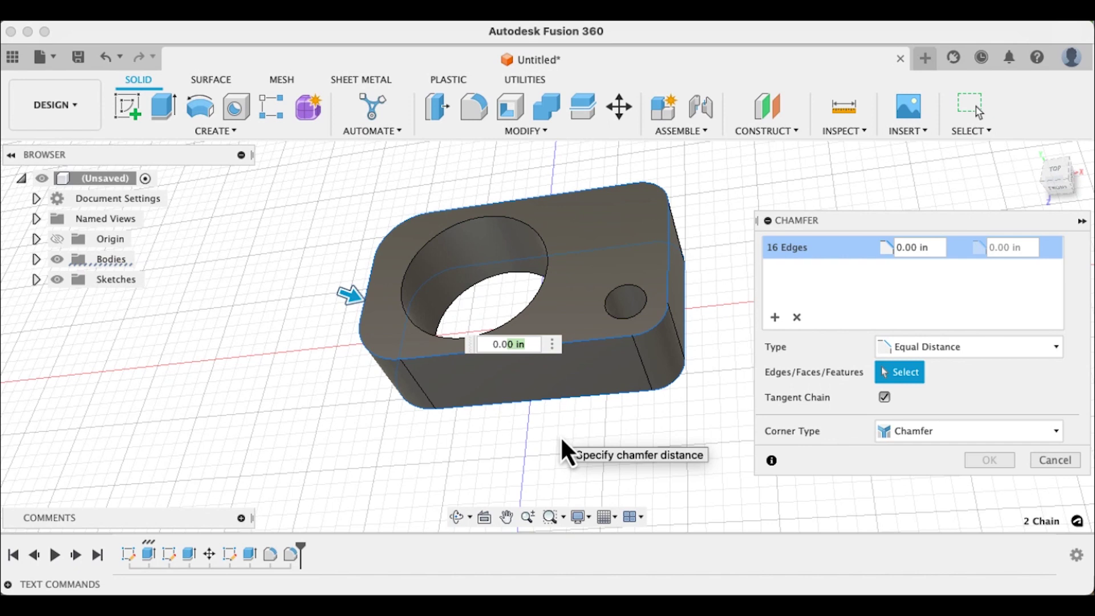
pyautogui.write('5')
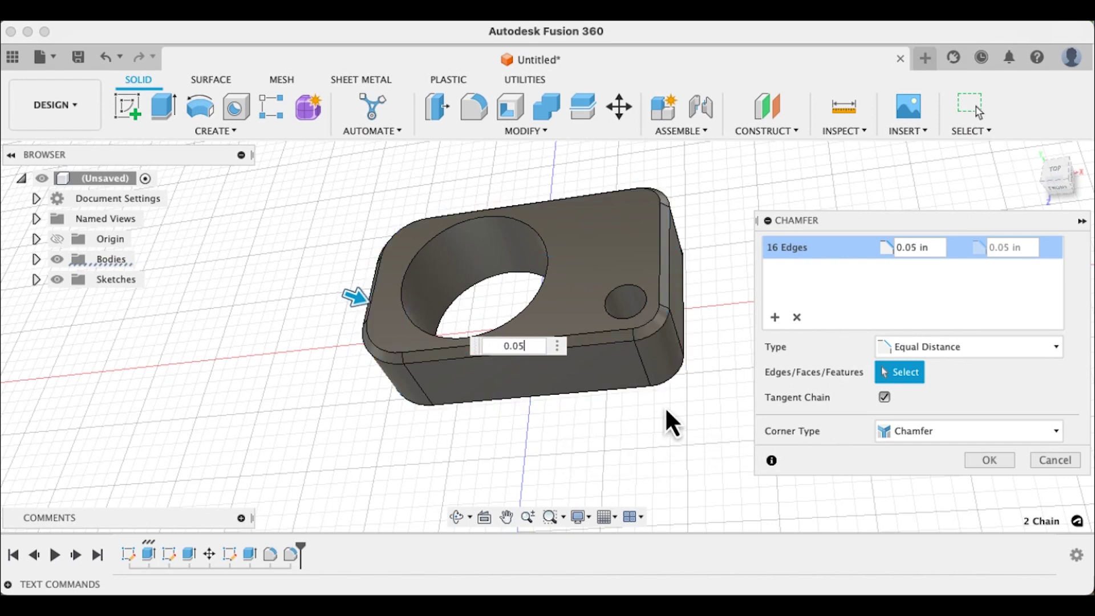
pyautogui.press('Return')
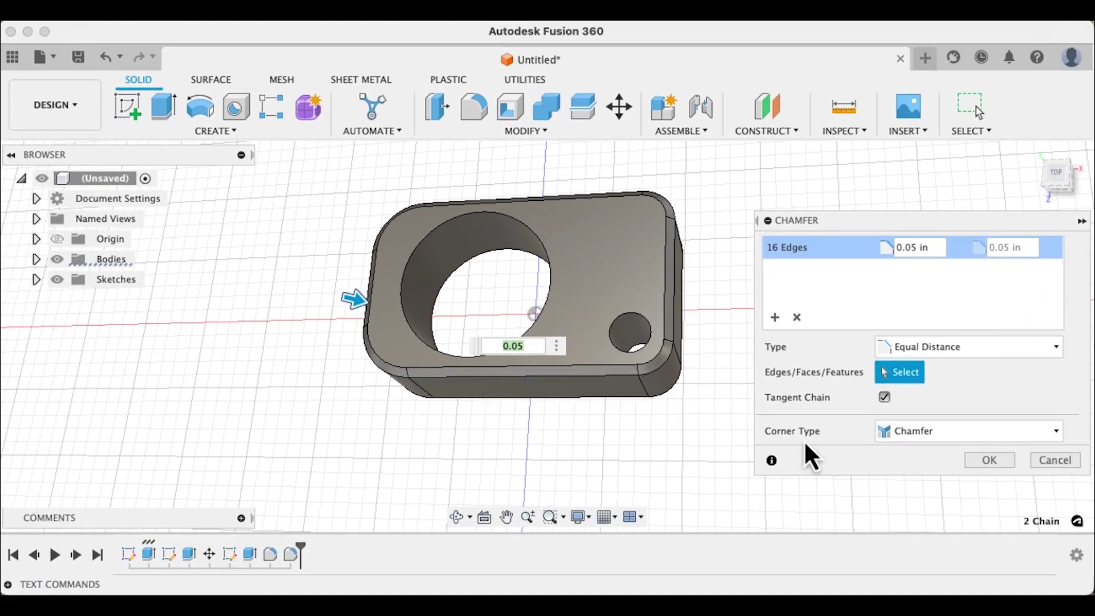
pyautogui.click(999, 465)
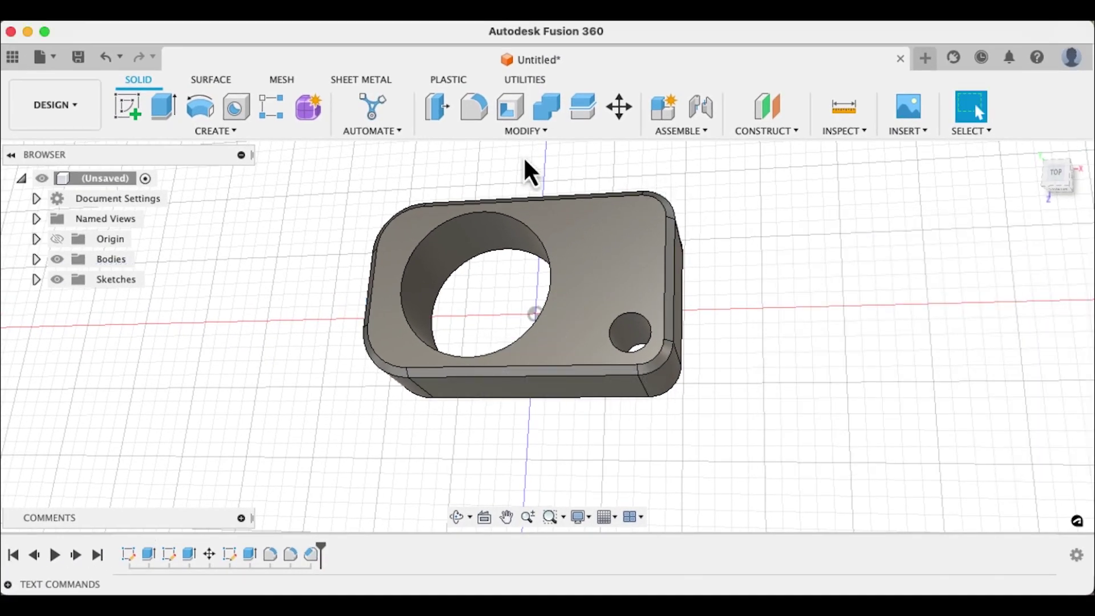
# Step: Chamfer the large hole's top and bottom circular rims by 0.03 in
pyautogui.click(520, 133)
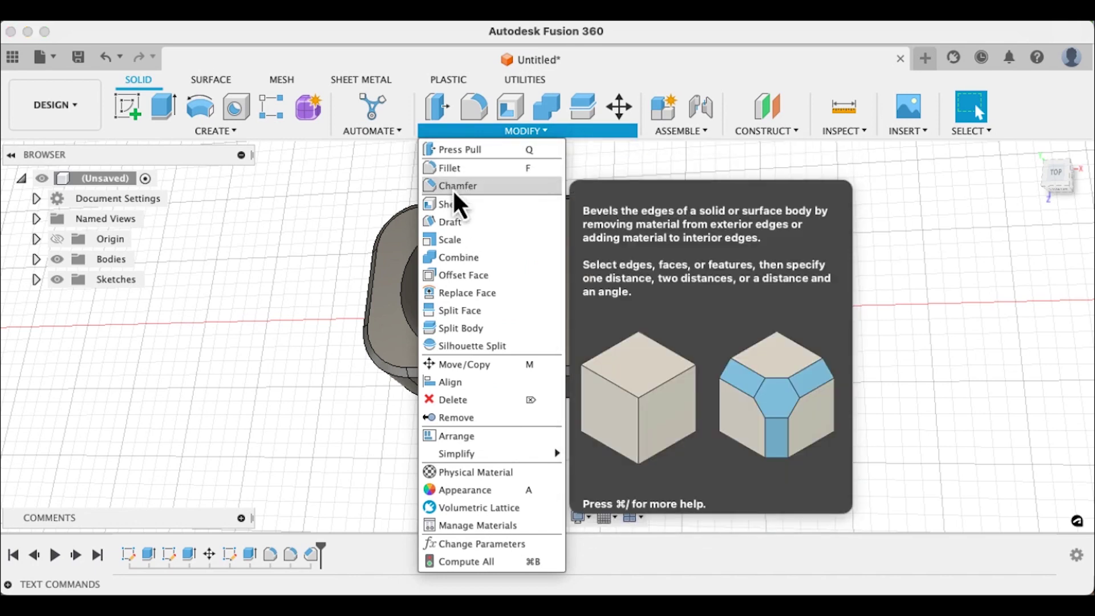
pyautogui.click(454, 185)
pyautogui.click(420, 247)
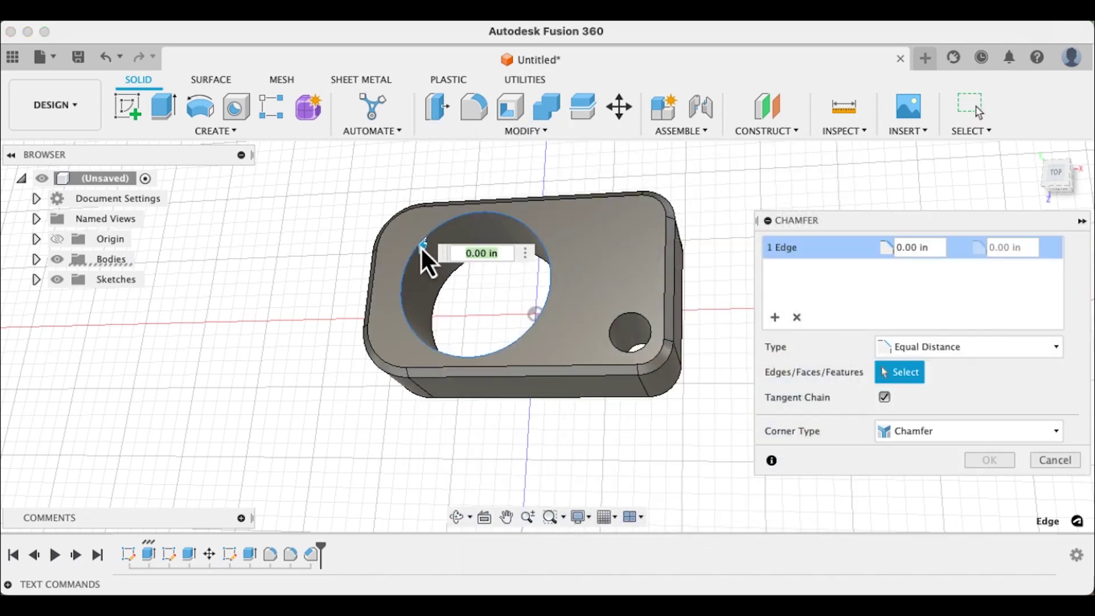
pyautogui.click(452, 280)
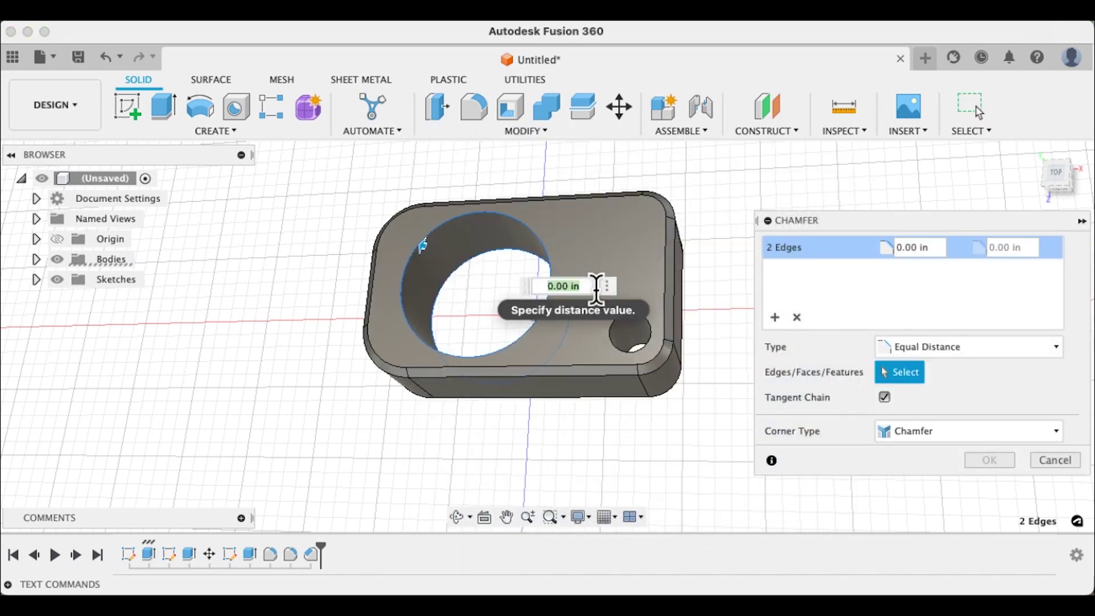
pyautogui.moveTo(588, 287); pyautogui.dragTo(565, 291)
pyautogui.press('BackSpace')
pyautogui.write('3')
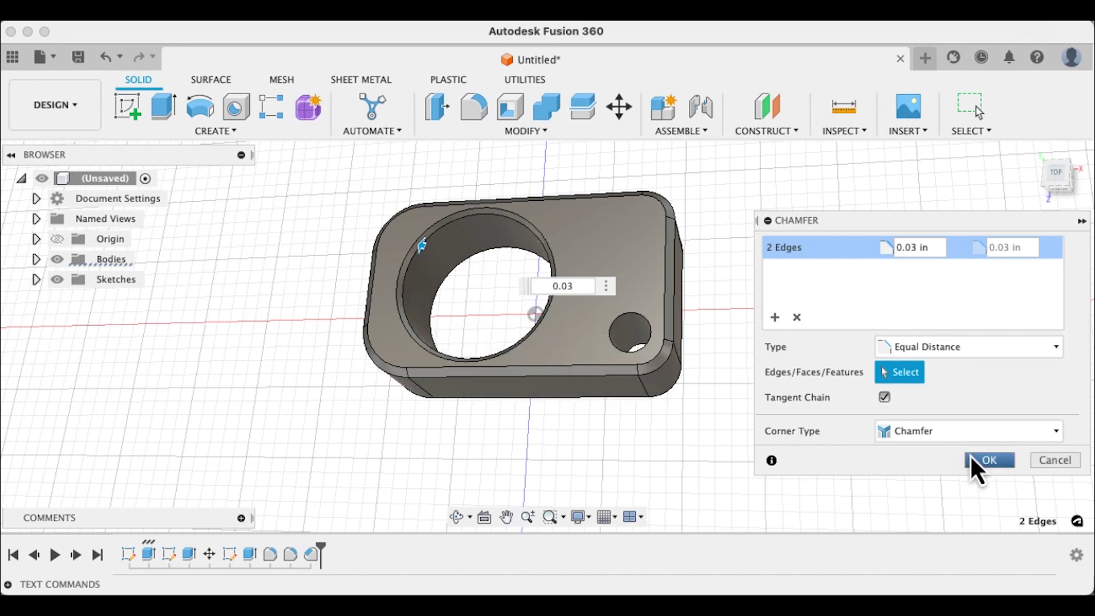
pyautogui.click(991, 460)
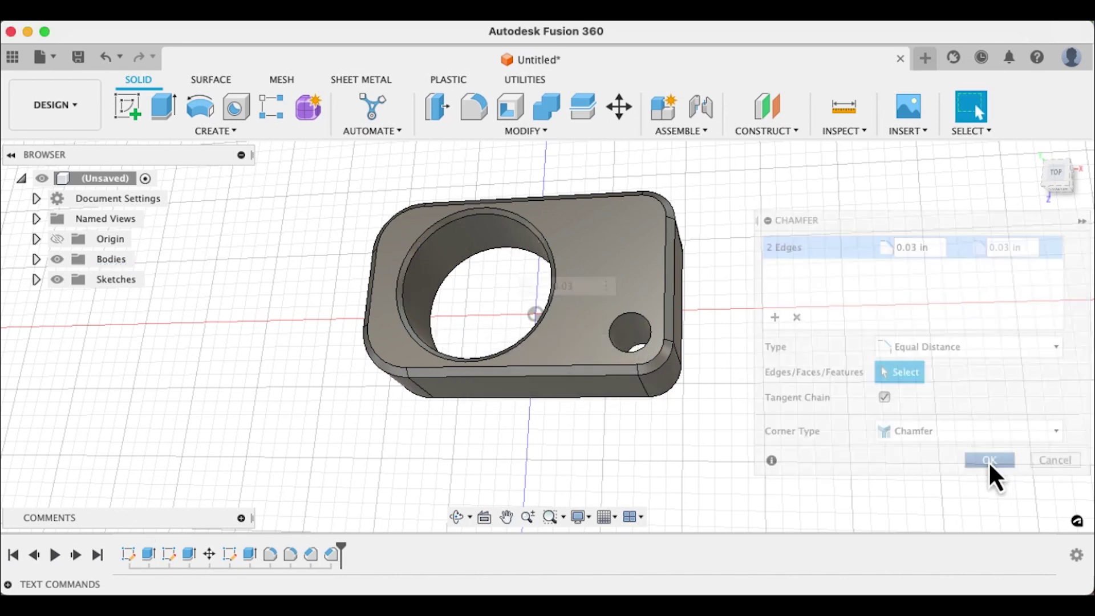
# Step: Chamfer the small lanyard hole's two circular rims by 0.03 in
pyautogui.click(504, 133)
pyautogui.click(454, 185)
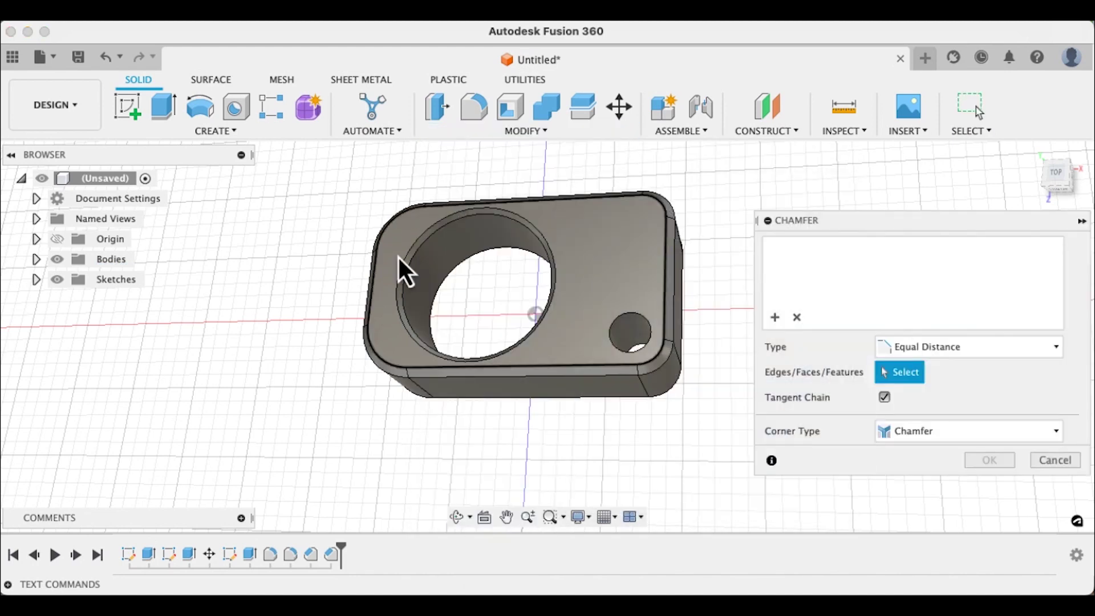
pyautogui.click(629, 318)
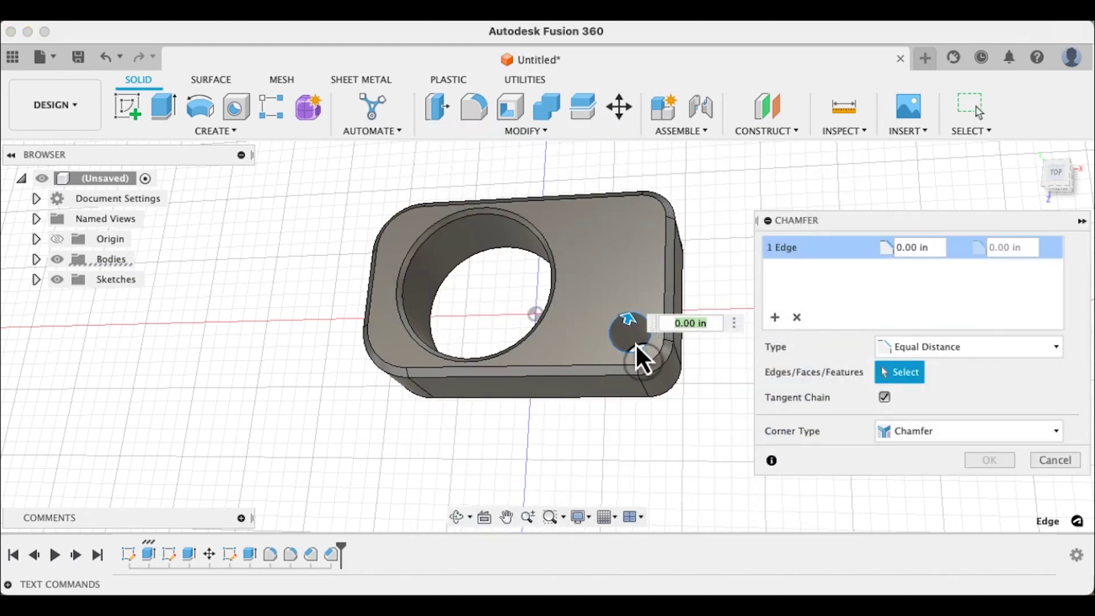
pyautogui.click(635, 345)
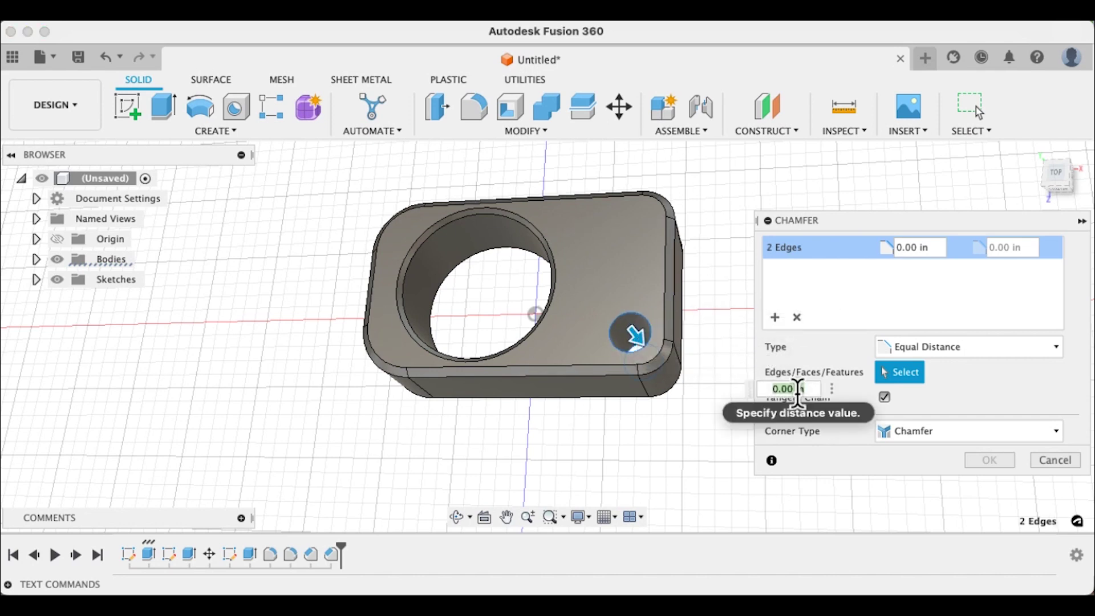
pyautogui.moveTo(816, 389); pyautogui.dragTo(789, 393)
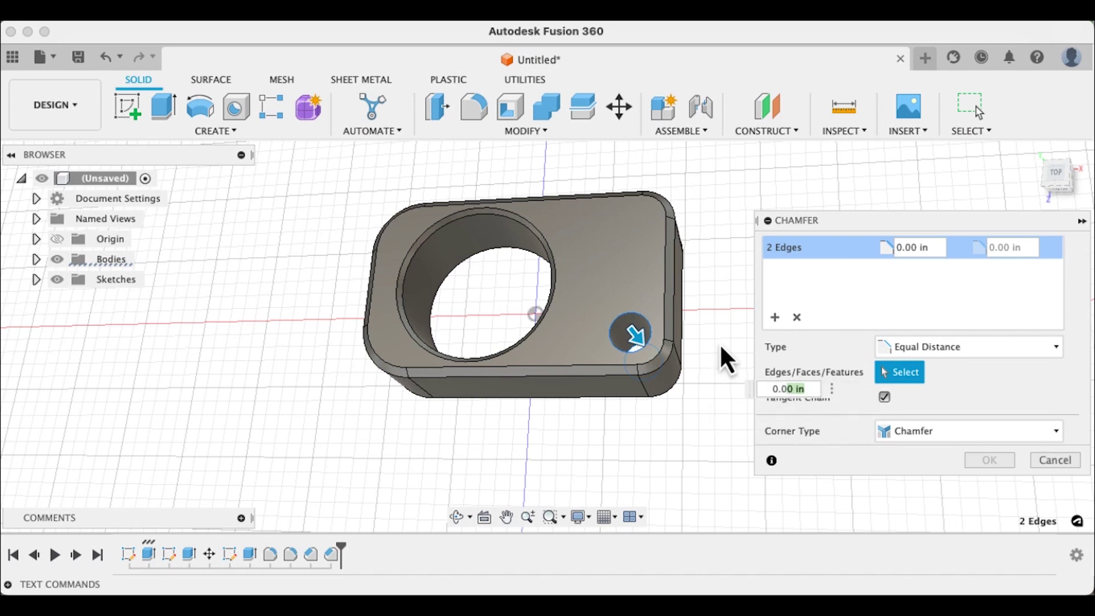
pyautogui.write('2')
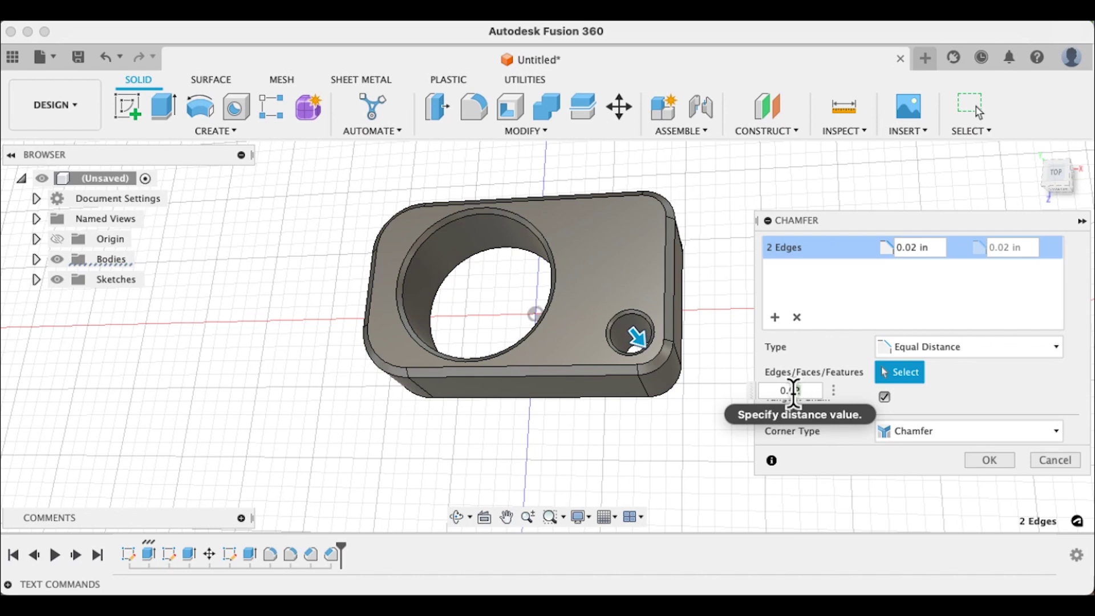
pyautogui.press('BackSpace')
pyautogui.write('3')
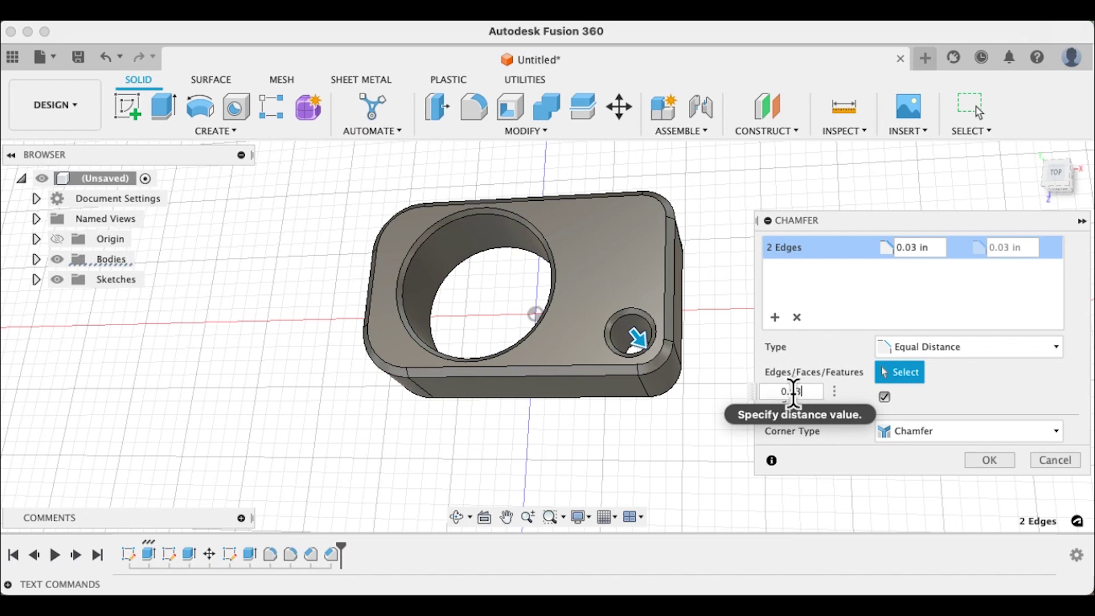
pyautogui.click(988, 459)
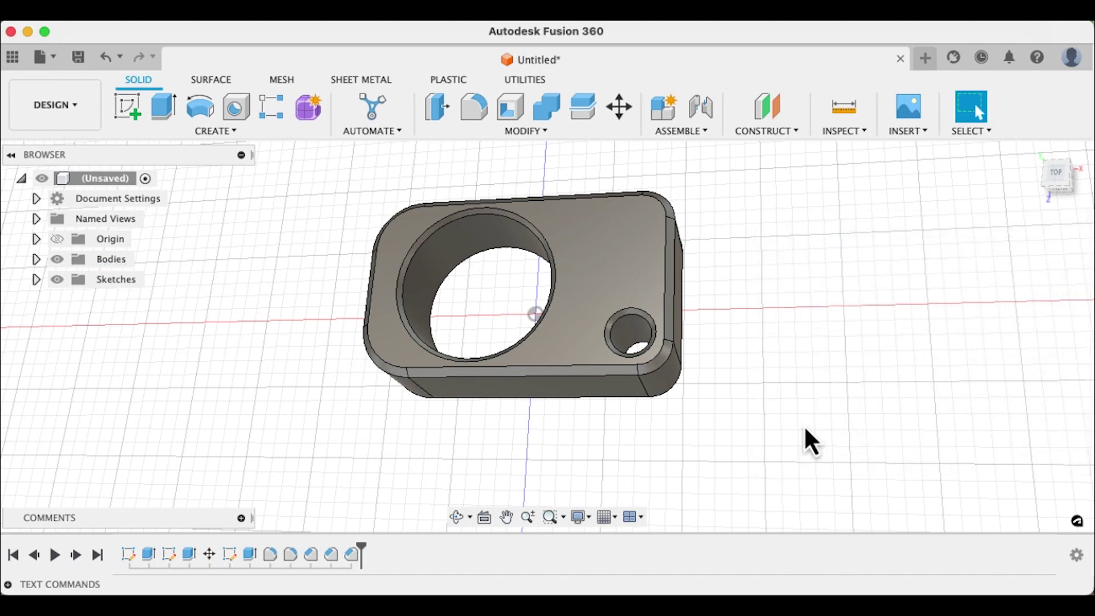
pyautogui.click(1033, 153)
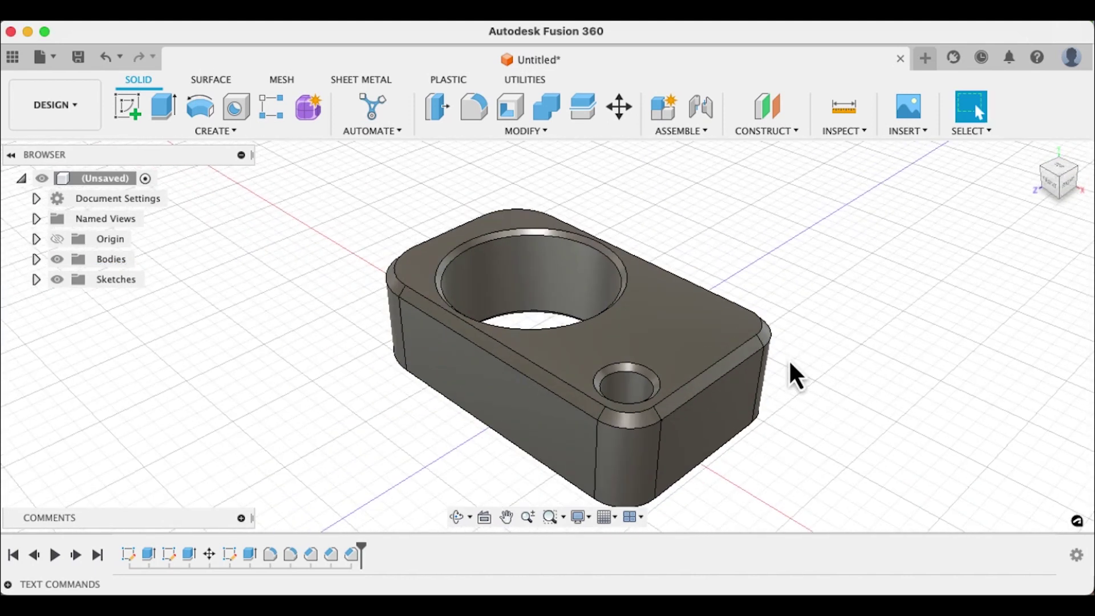
# Step: Pan and orbit the view to inspect the finished chamfered block
pyautogui.moveTo(839, 367); pyautogui.dragTo(724, 351, button='middle')
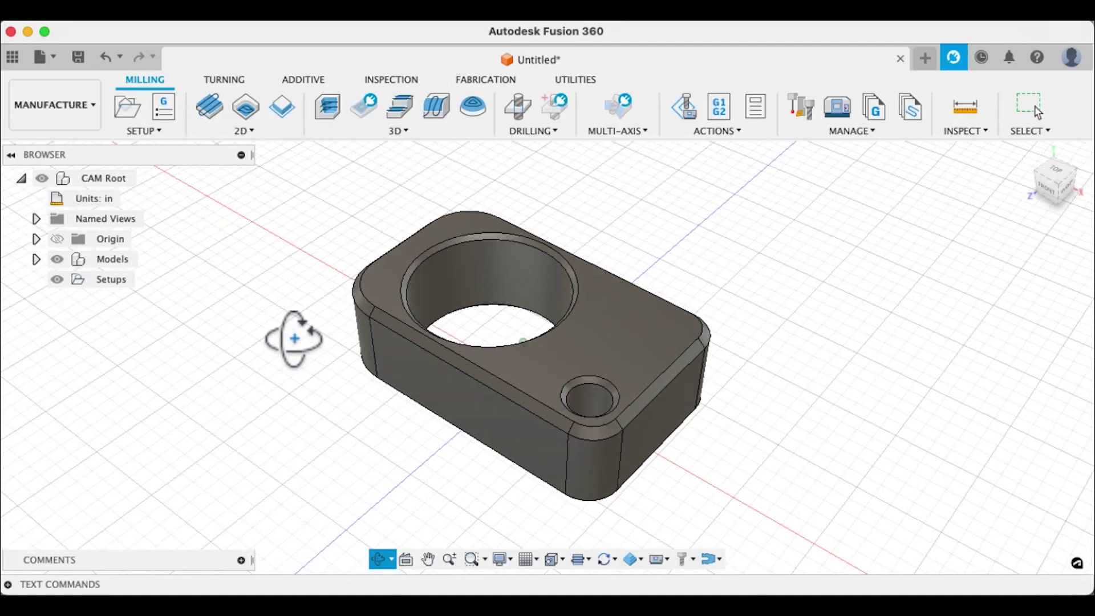
pyautogui.keyDown('shift'); pyautogui.moveTo(295, 338); pyautogui.dragTo(300, 292, button='middle'); pyautogui.keyUp('shift')
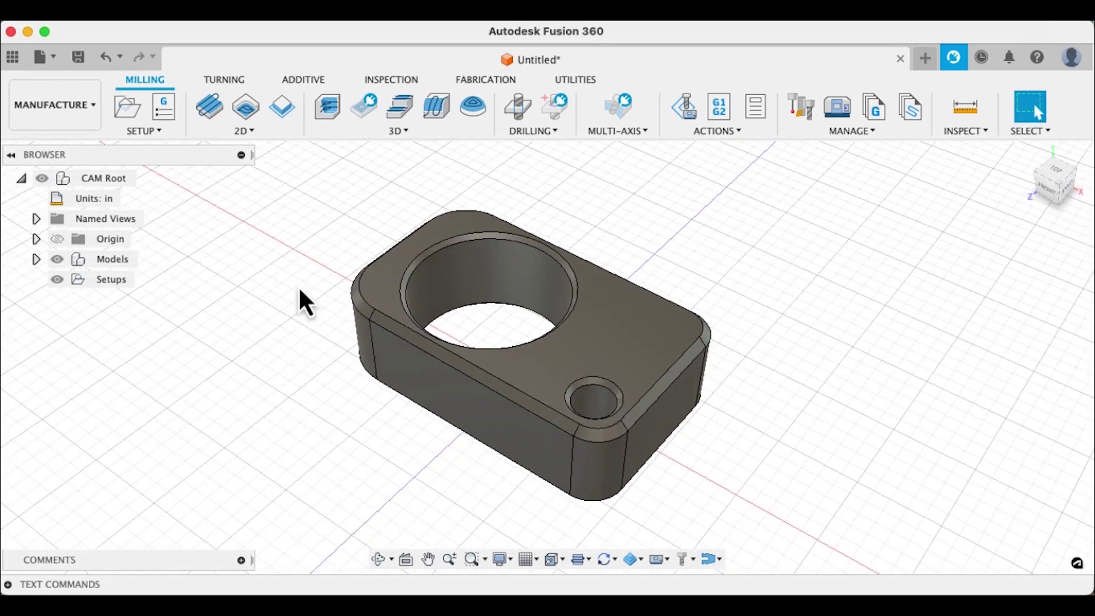